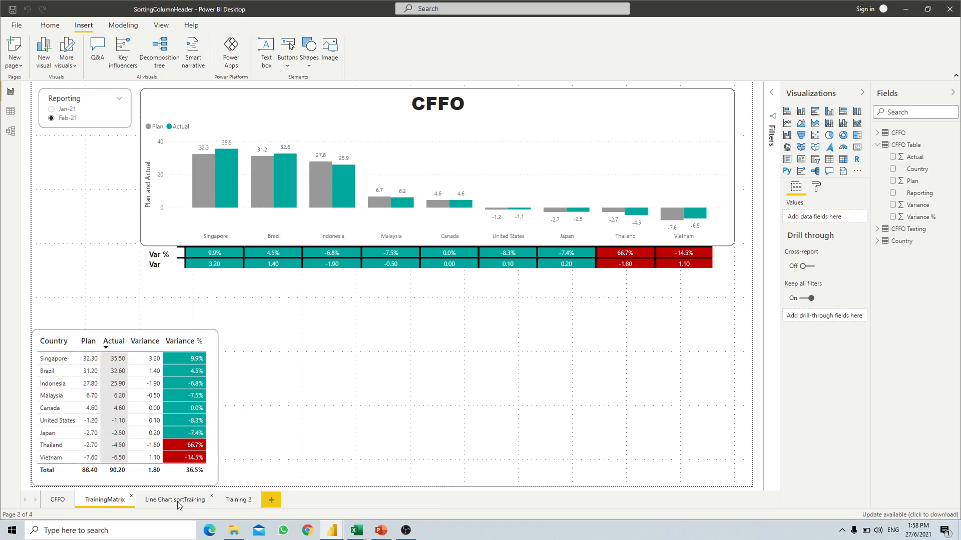
# - Set the Reporting slicer to Jan-21 on TrainingMatrix, then go to the Training 2 page
pyautogui.click(176, 500)
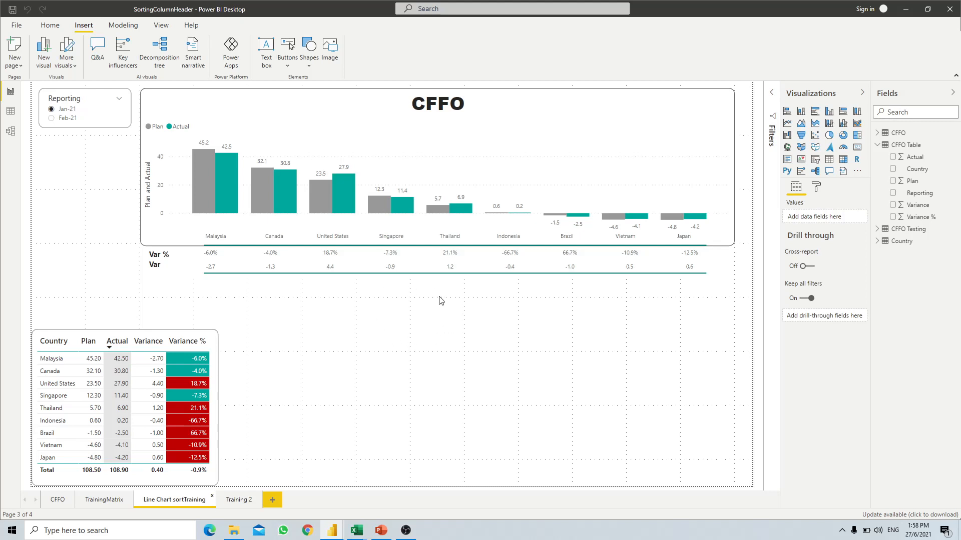
pyautogui.click(104, 500)
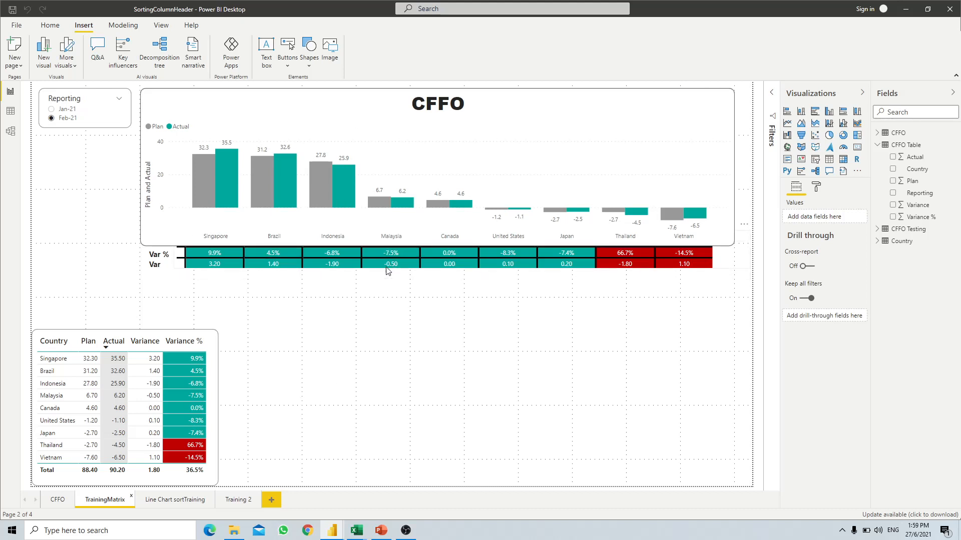
pyautogui.click(51, 110)
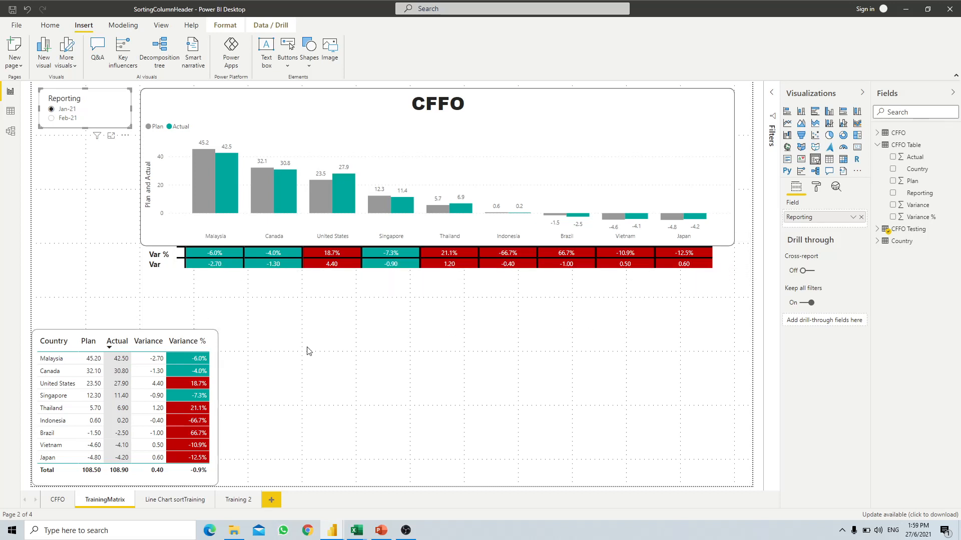
pyautogui.click(238, 501)
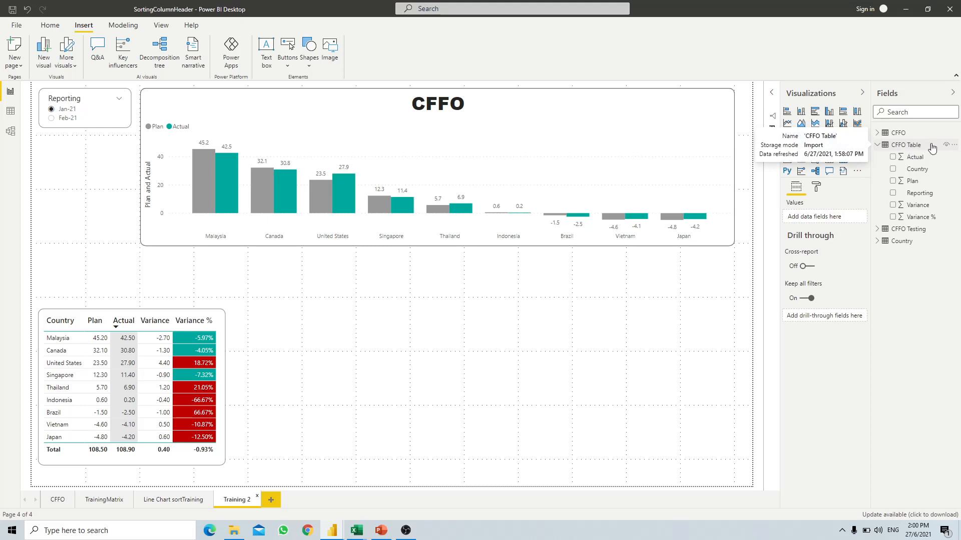
# - Open the CFFO Table query in a maximized Power Query Editor
pyautogui.click(953, 144)
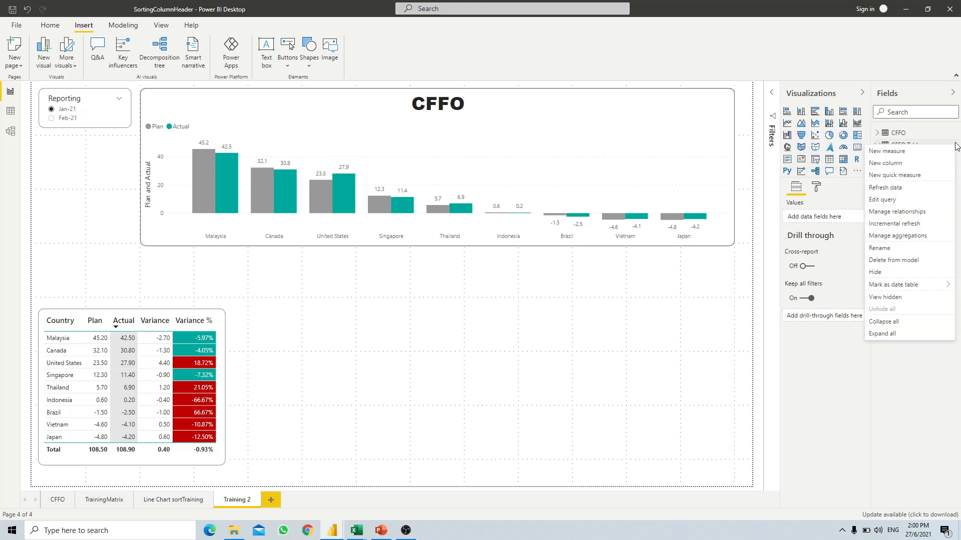
pyautogui.click(884, 200)
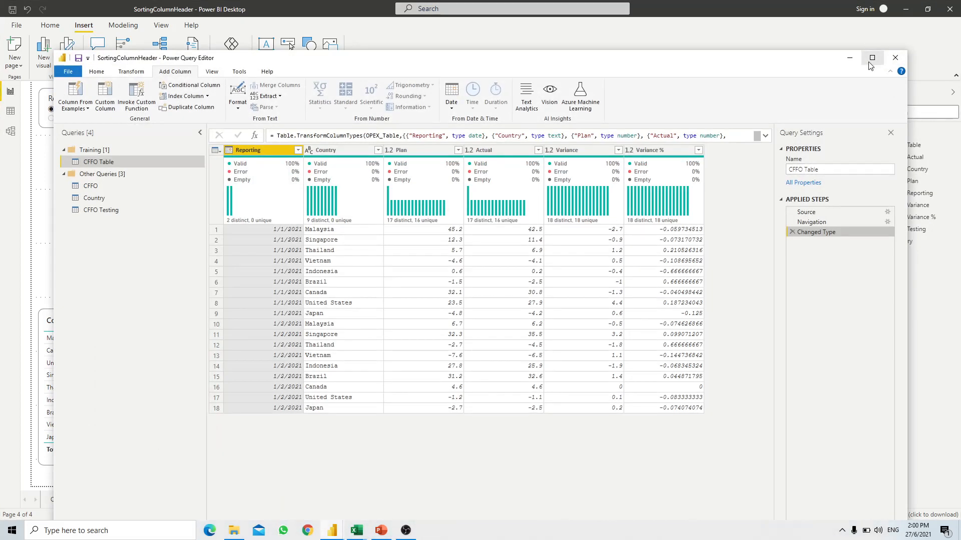
pyautogui.click(871, 60)
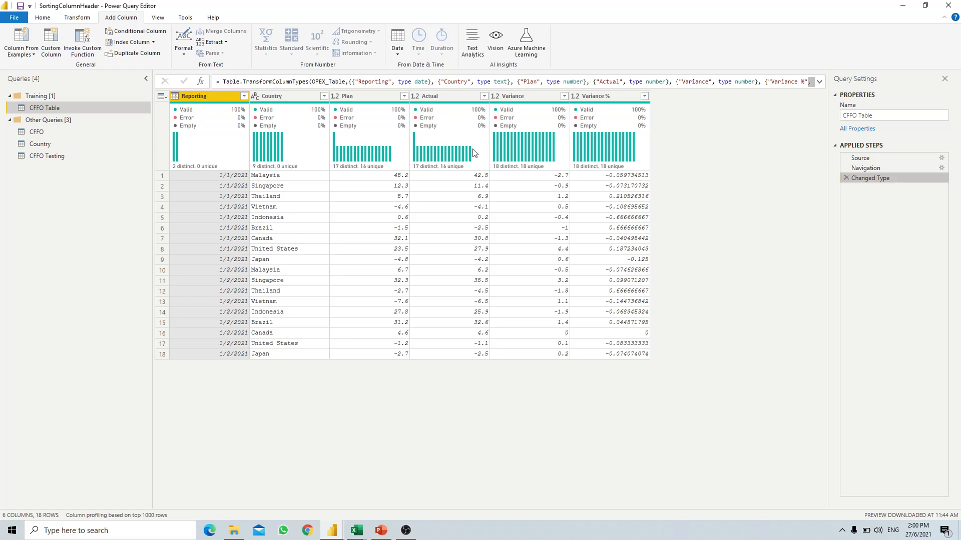
# - Sort the CFFO Table rows by Reporting in ascending order
pyautogui.moveTo(609, 165)
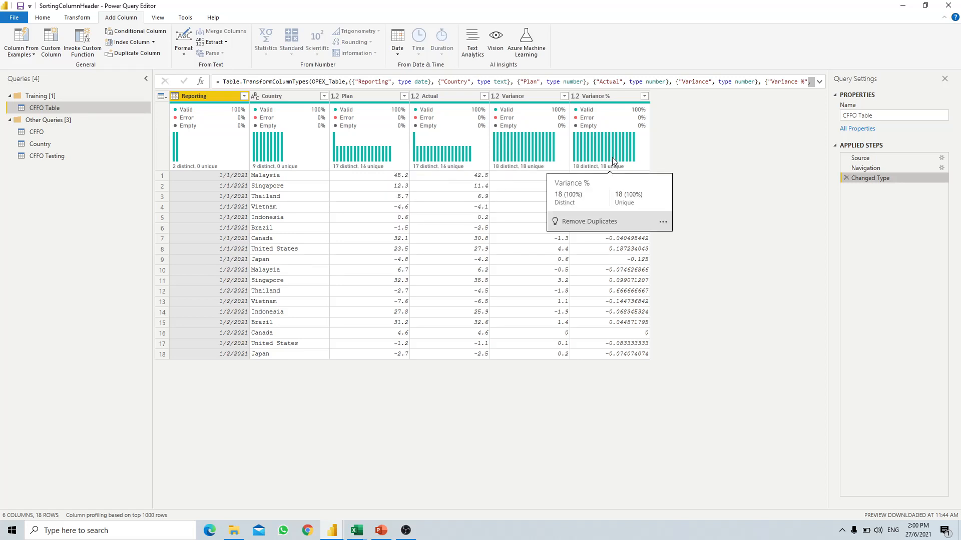
pyautogui.click(244, 96)
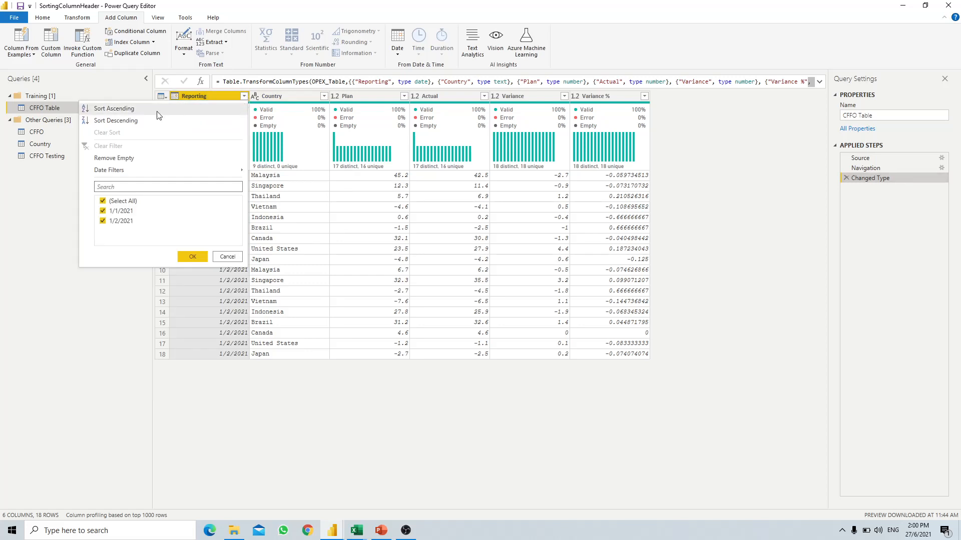
pyautogui.click(114, 108)
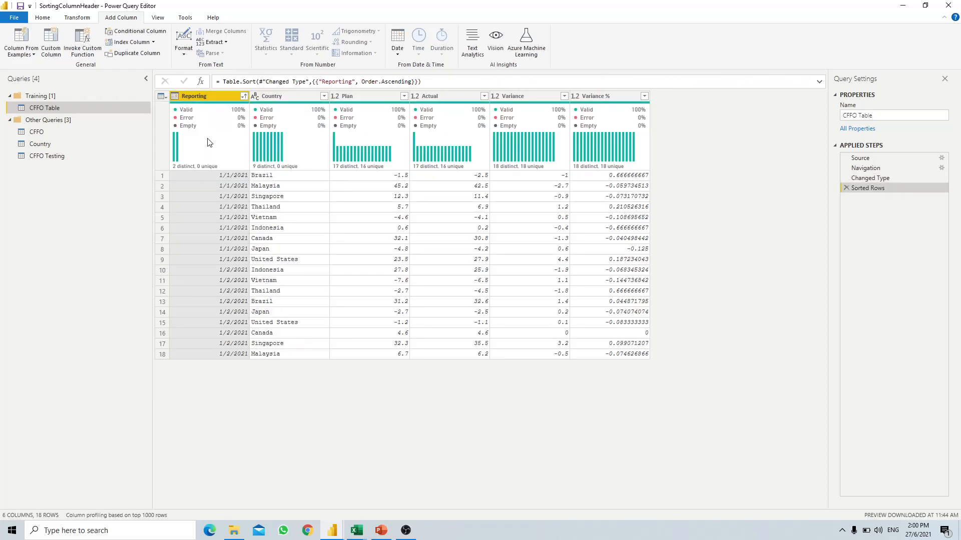
pyautogui.moveTo(212, 158)
pyautogui.moveTo(470, 106)
# - Sort Actual descending within each Reporting date and add an Index column starting at 0
pyautogui.click(483, 96)
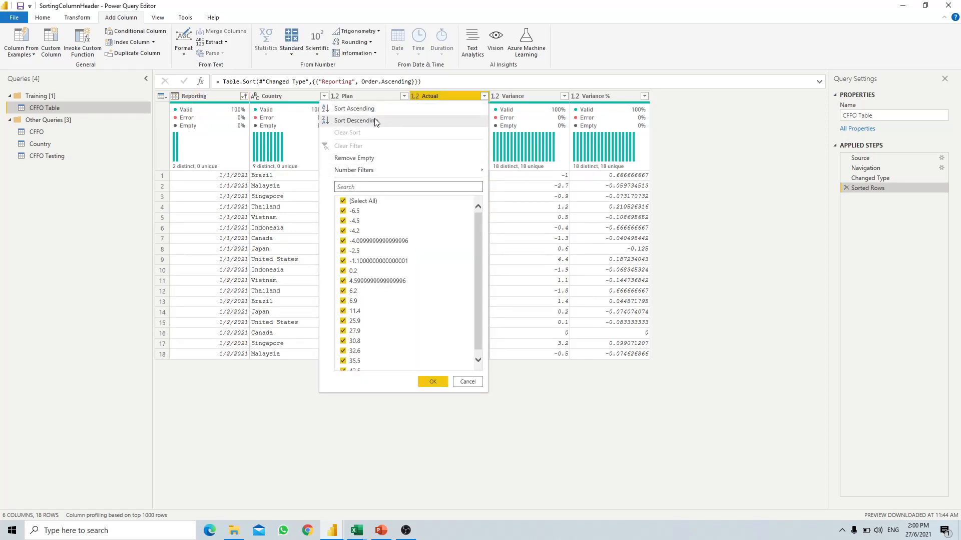
pyautogui.click(376, 121)
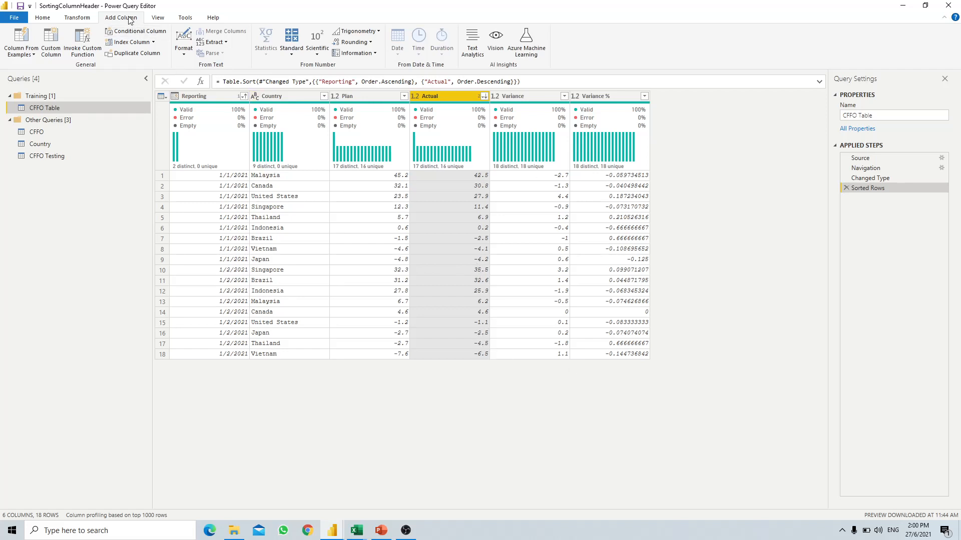
pyautogui.click(146, 44)
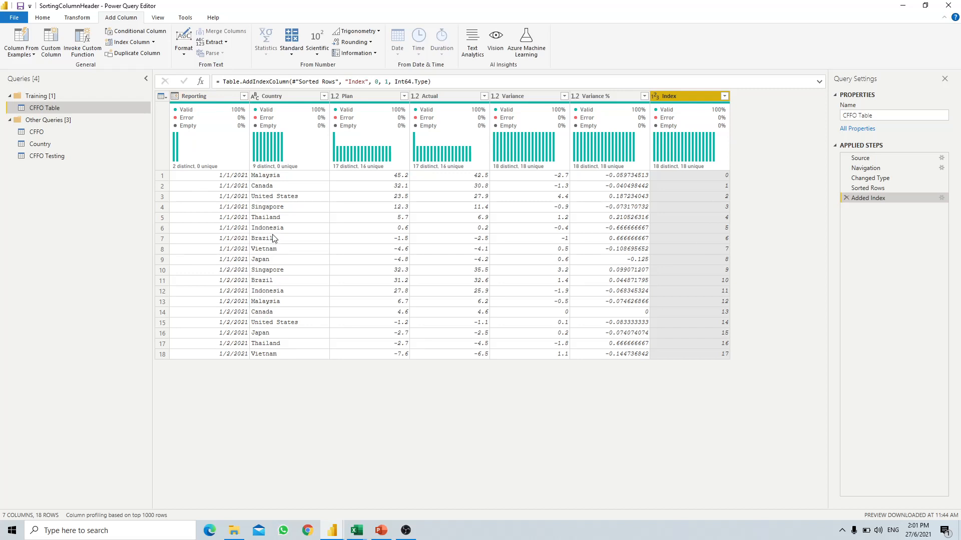
pyautogui.click(69, 19)
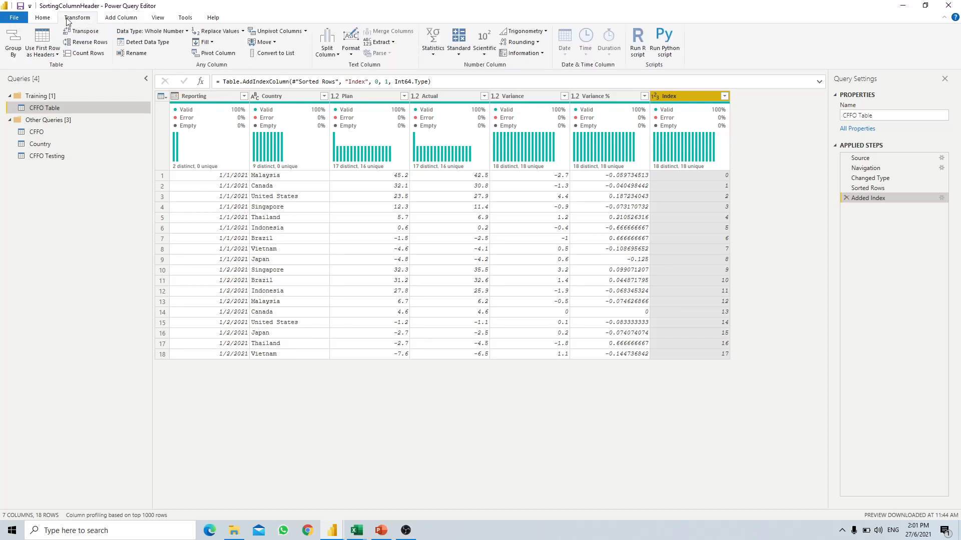
pyautogui.click(43, 18)
# - Apply the query changes to the model and return to the Power BI report
pyautogui.click(14, 53)
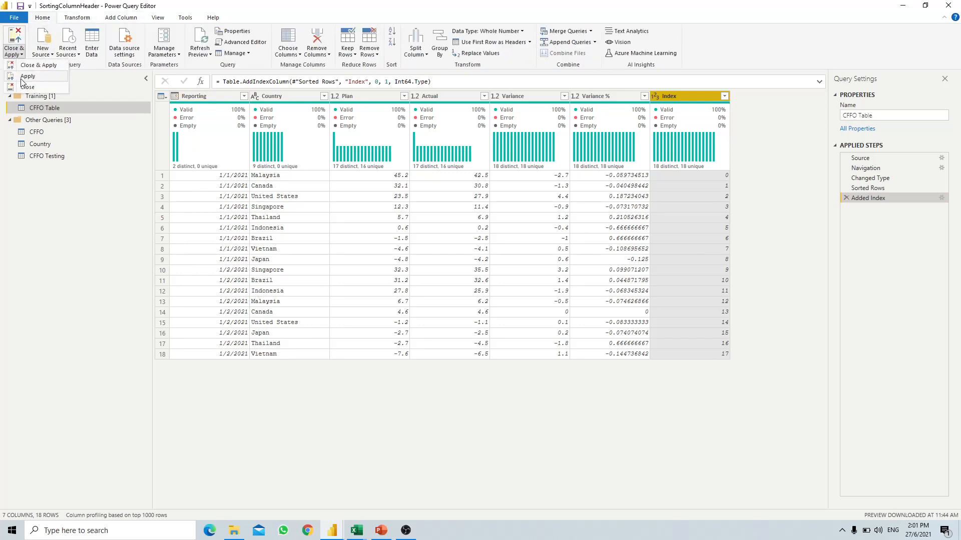
pyautogui.click(24, 77)
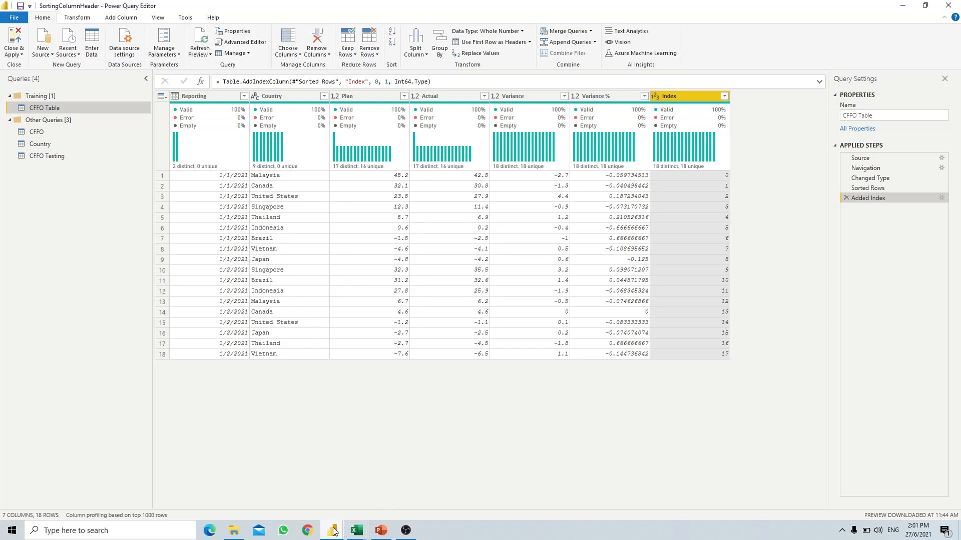
pyautogui.moveTo(333, 531)
pyautogui.click(339, 497)
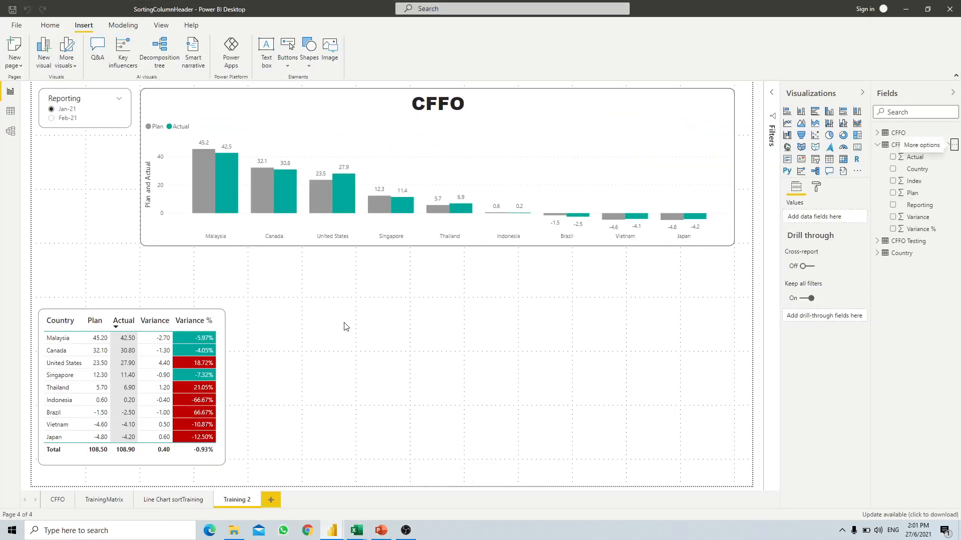
# - Add a wide matrix below the chart with Index in Columns and Variance % in Values
pyautogui.click(844, 161)
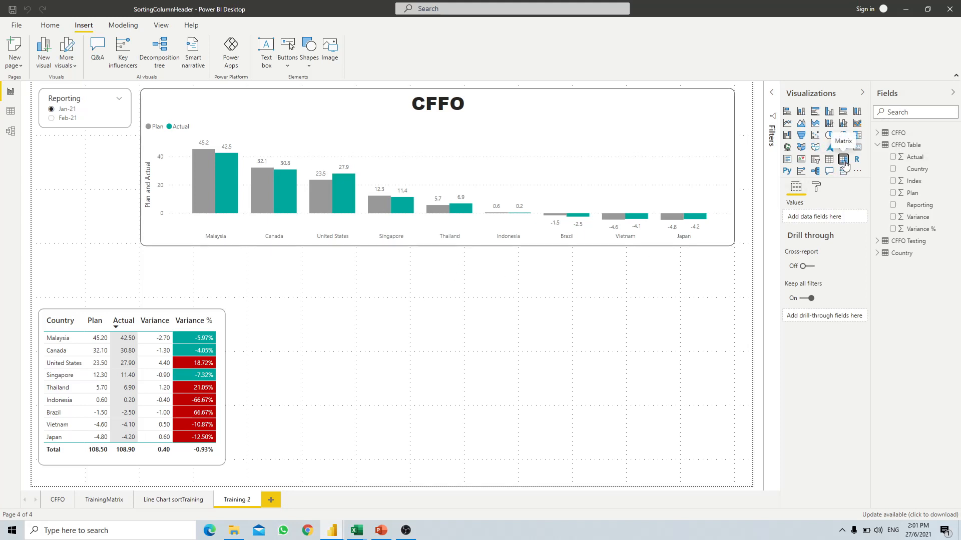
pyautogui.moveTo(111, 246); pyautogui.dragTo(594, 430)
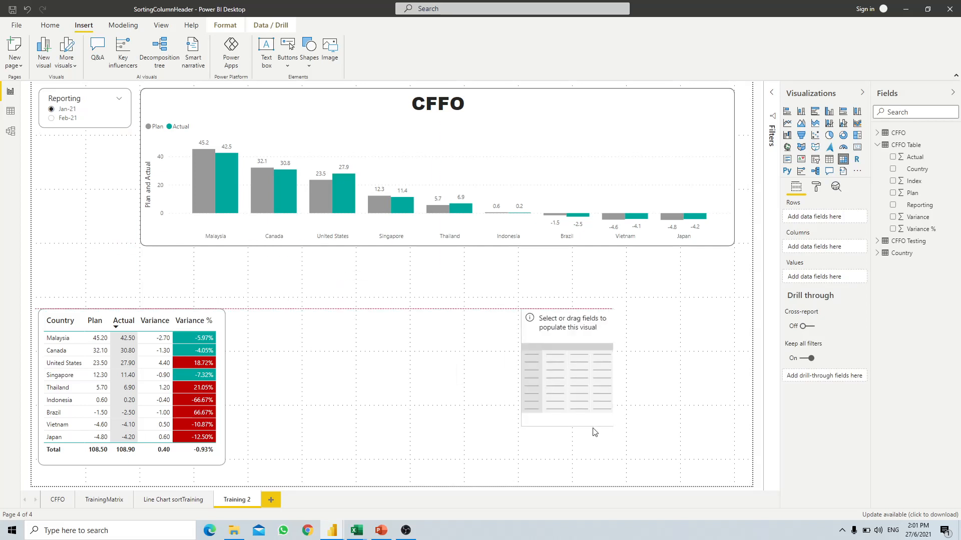
pyautogui.moveTo(614, 373); pyautogui.dragTo(680, 372)
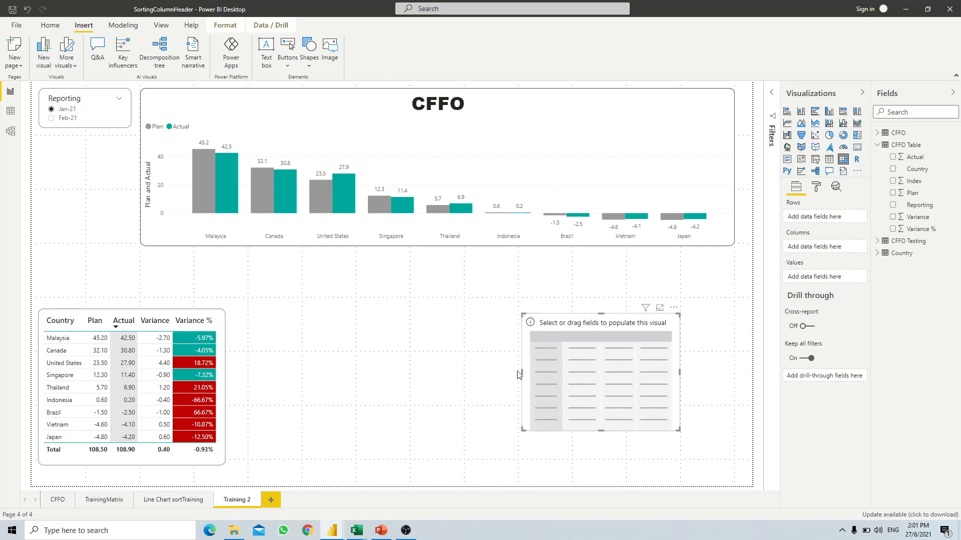
pyautogui.moveTo(522, 374); pyautogui.dragTo(334, 368)
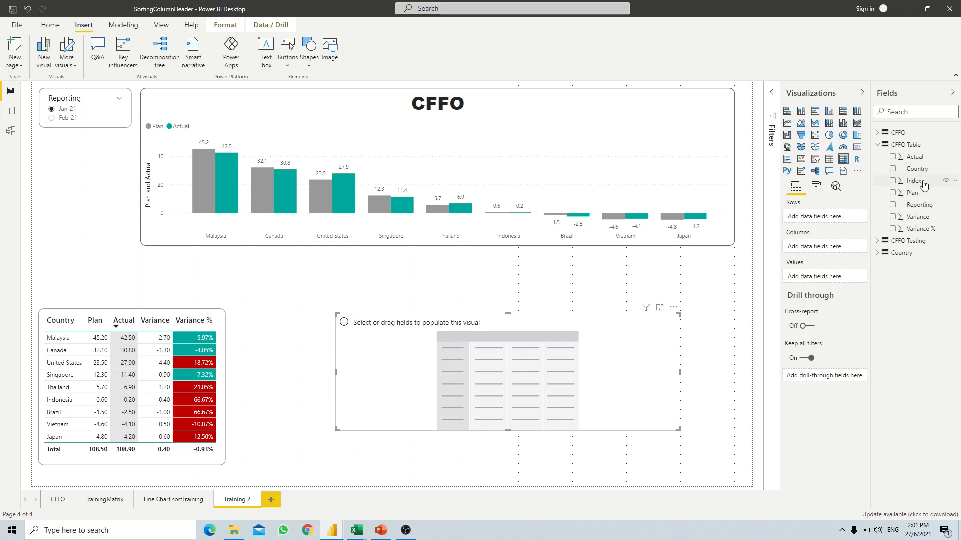
pyautogui.moveTo(921, 181); pyautogui.dragTo(843, 248)
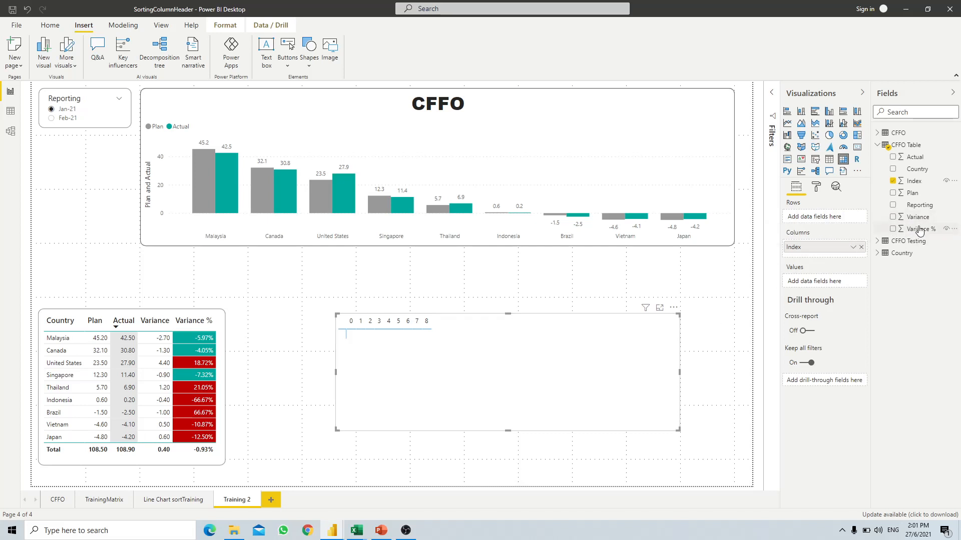
pyautogui.moveTo(919, 228); pyautogui.dragTo(826, 281)
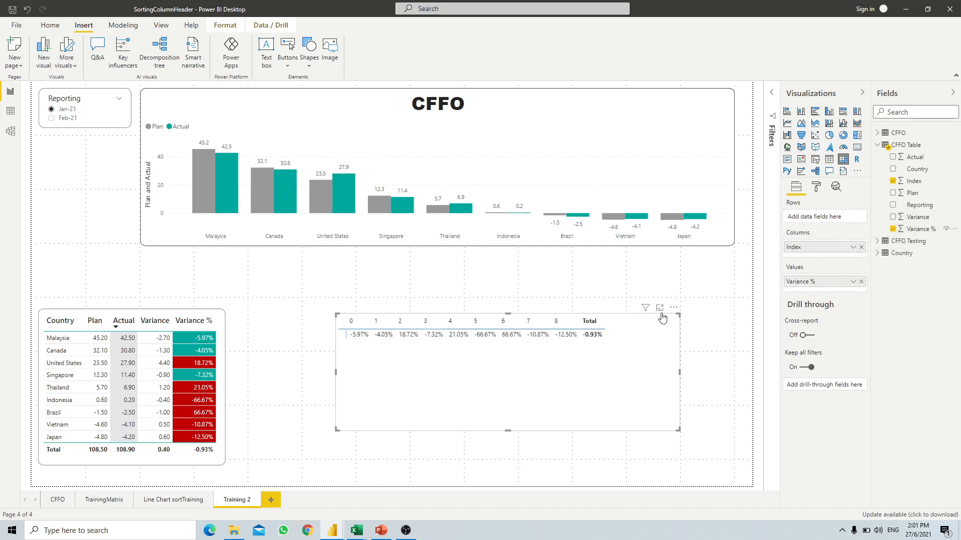
# - Turn Column subtotals off in the matrix formatting and shrink the matrix visual
pyautogui.click(816, 186)
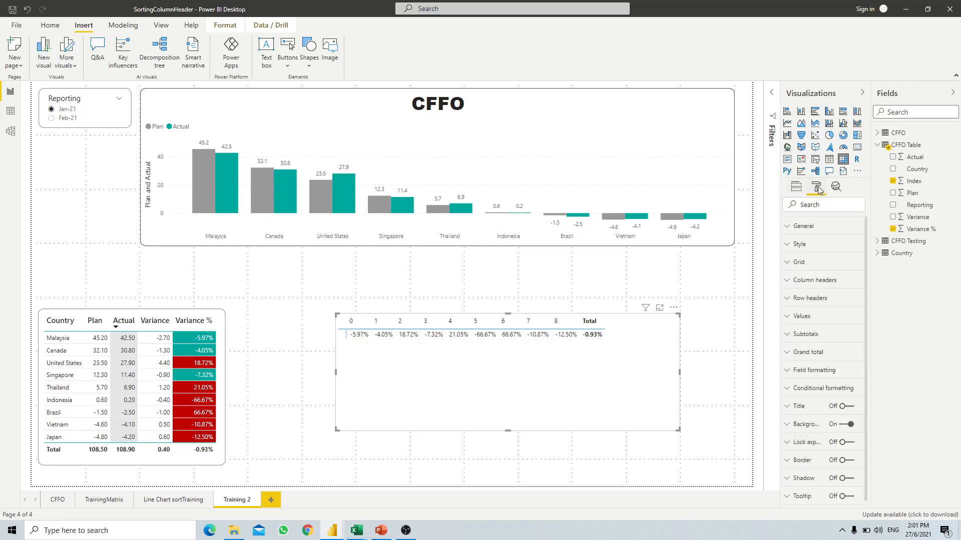
pyautogui.click(789, 335)
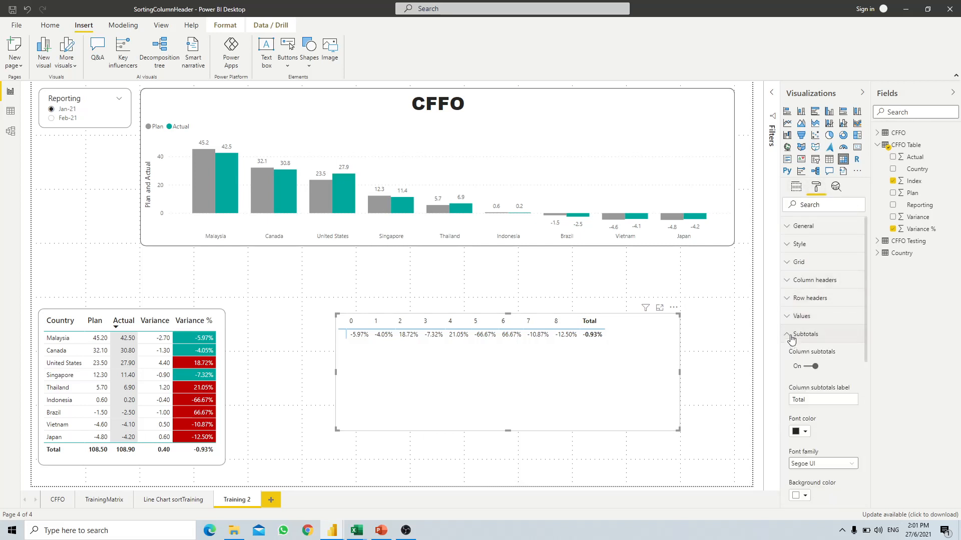
pyautogui.click(807, 366)
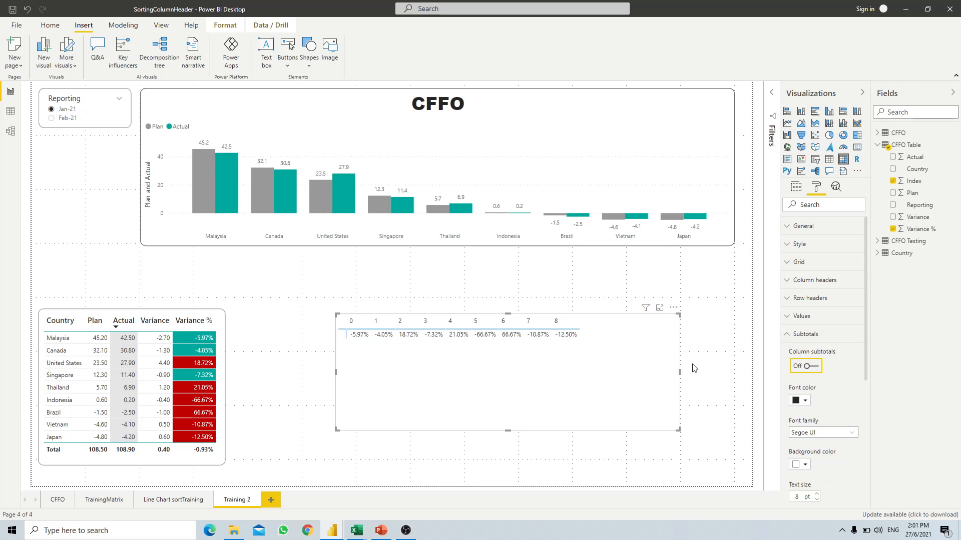
pyautogui.moveTo(678, 430); pyautogui.dragTo(626, 383)
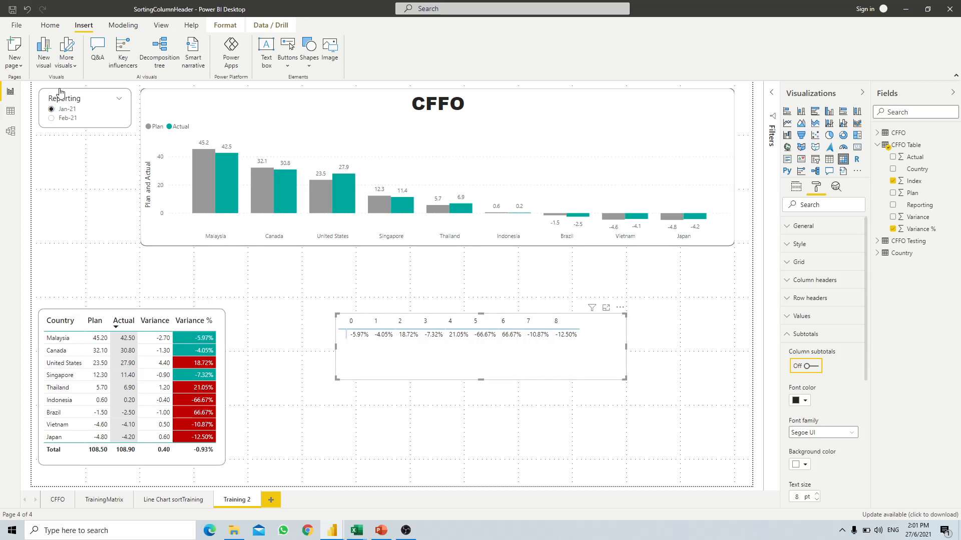
# - Switch the Reporting slicer to Feb-21, move the matrix up and widen it
pyautogui.click(52, 118)
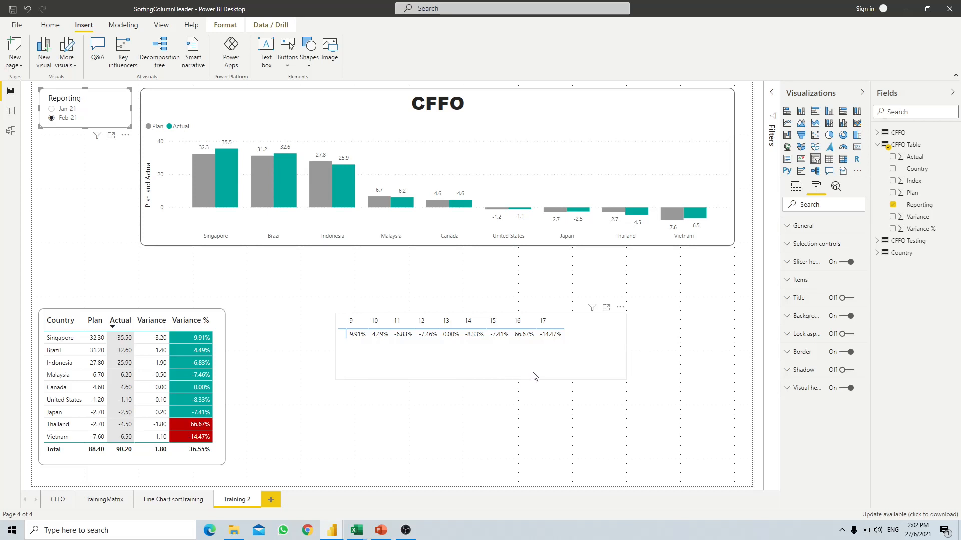
pyautogui.moveTo(535, 363); pyautogui.dragTo(502, 336)
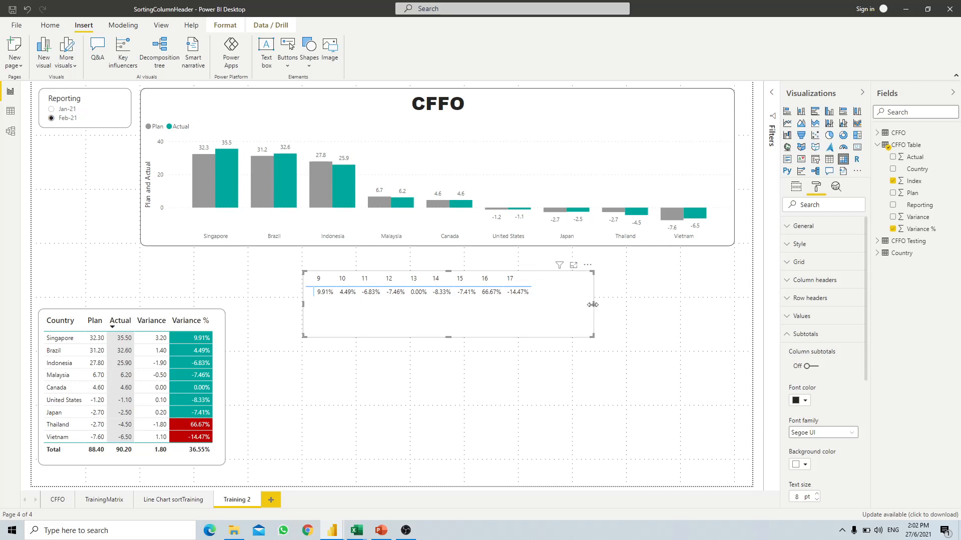
pyautogui.moveTo(592, 308); pyautogui.dragTo(682, 305)
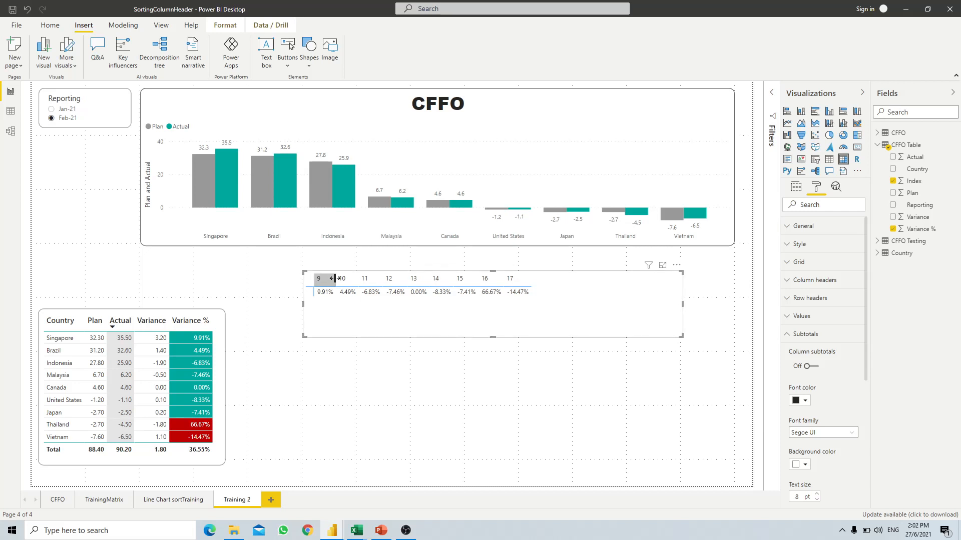
# - Pad the matrix's first column, checking Jan-21 and Feb-21, and place it just below the chart
pyautogui.moveTo(343, 282); pyautogui.dragTo(422, 283)
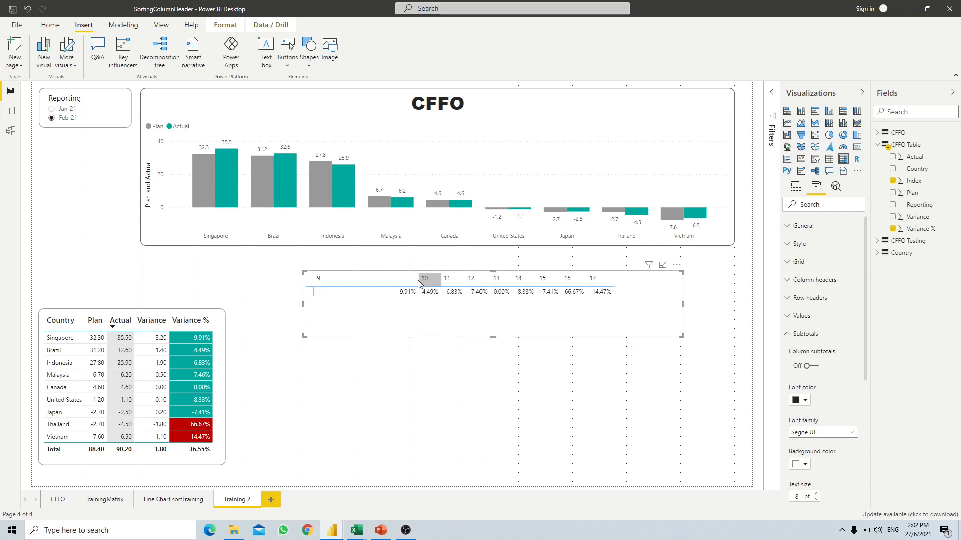
pyautogui.click(51, 109)
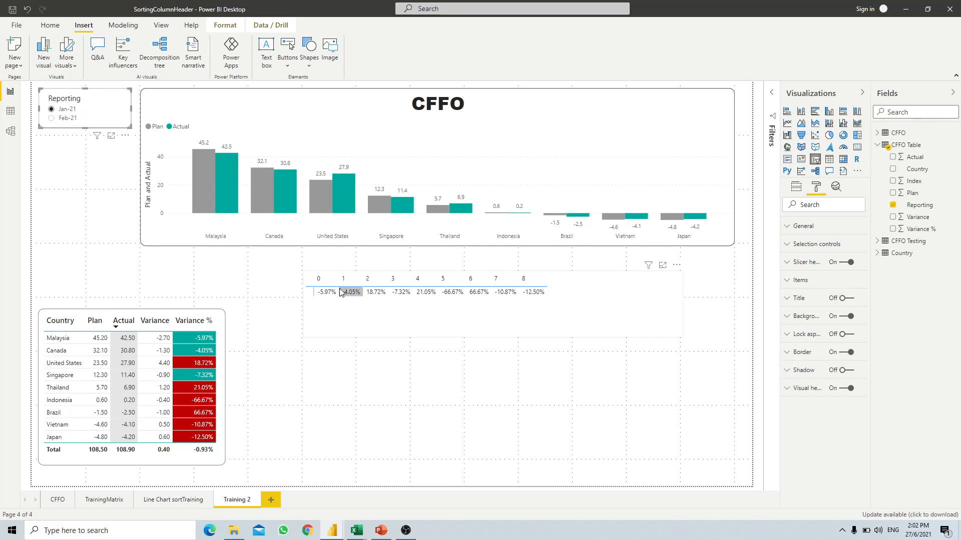
pyautogui.moveTo(336, 283); pyautogui.dragTo(418, 283)
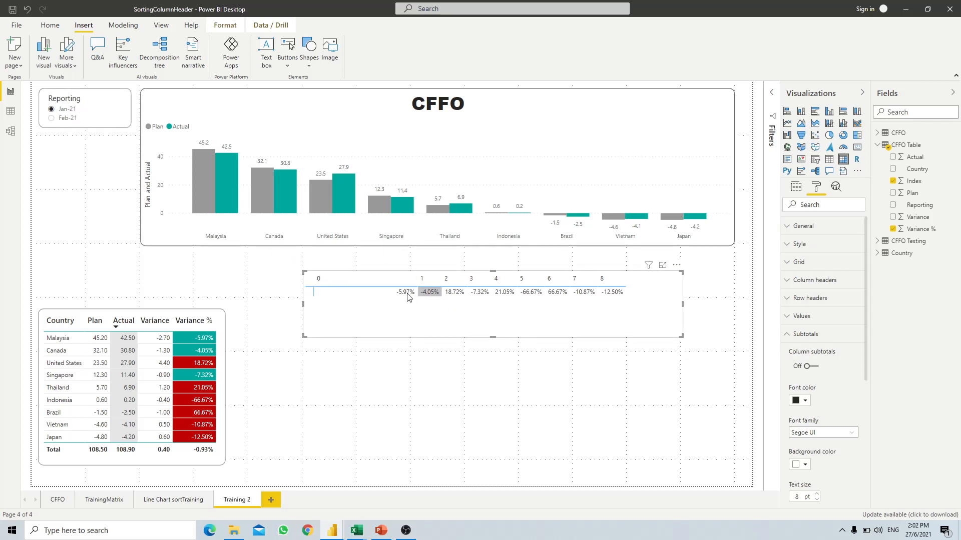
pyautogui.click(68, 119)
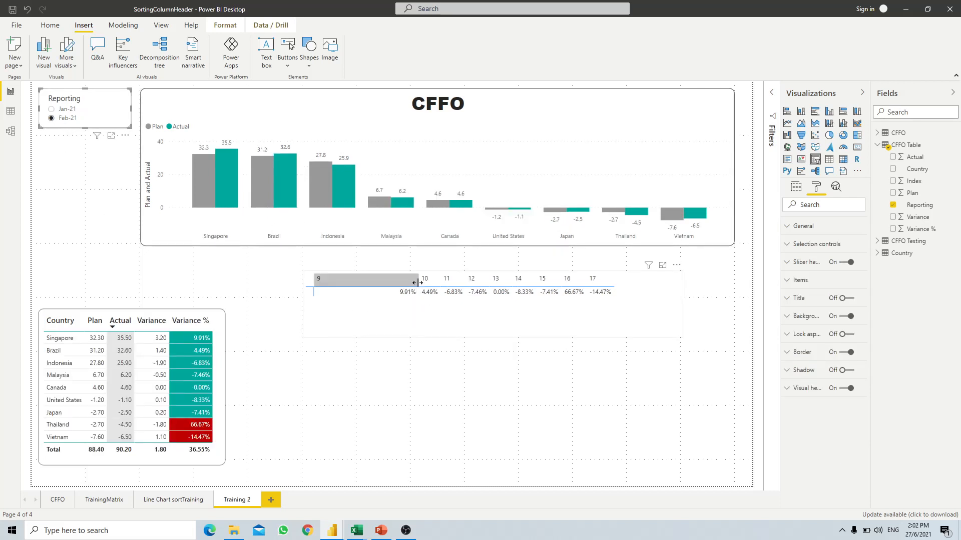
pyautogui.moveTo(417, 283); pyautogui.dragTo(381, 283)
pyautogui.click(461, 320)
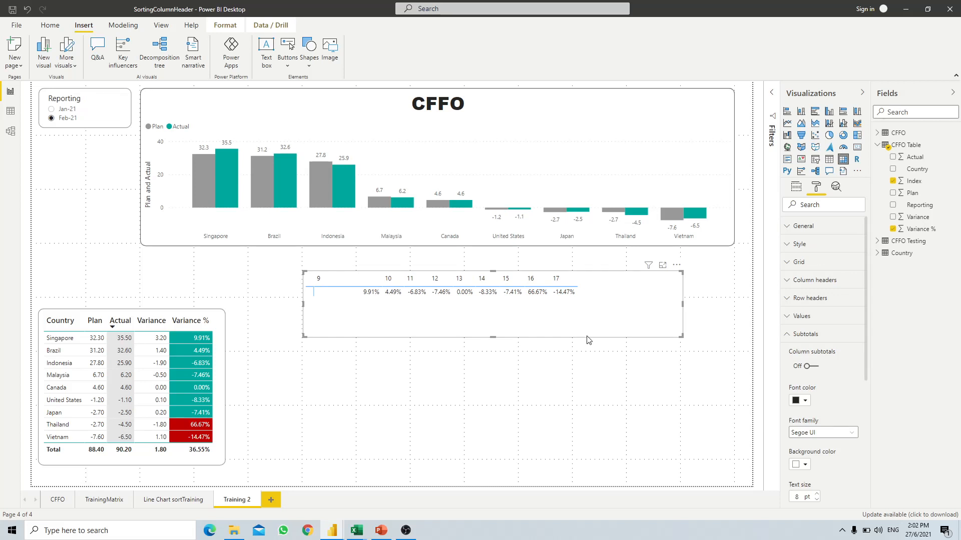
pyautogui.moveTo(588, 340); pyautogui.dragTo(498, 319)
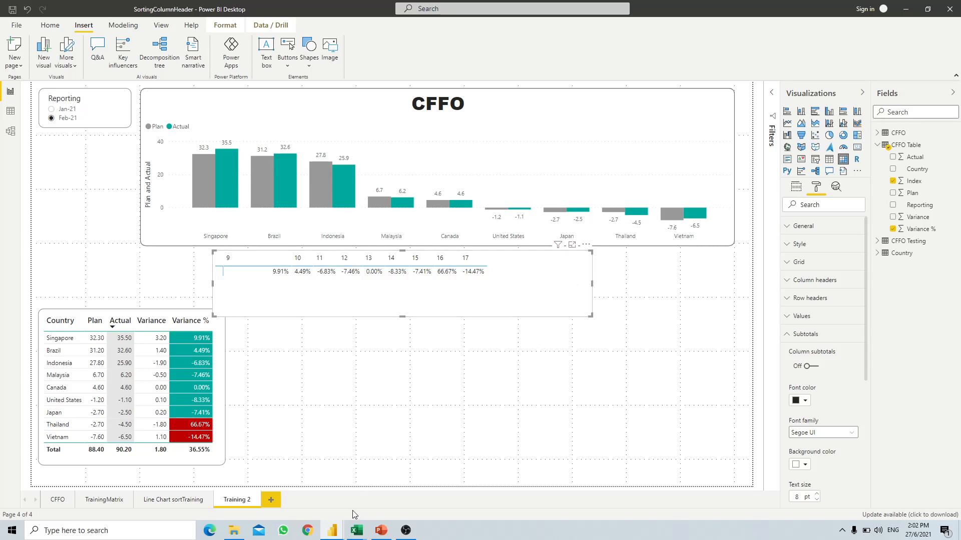
# - In Power Query Editor, start a new Custom Column on CFFO Table
pyautogui.moveTo(332, 529)
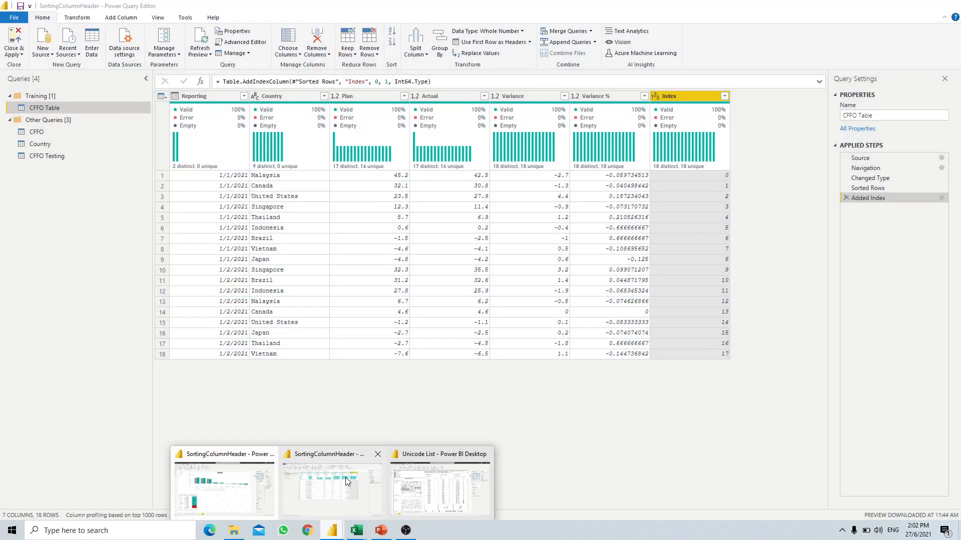
pyautogui.click(335, 479)
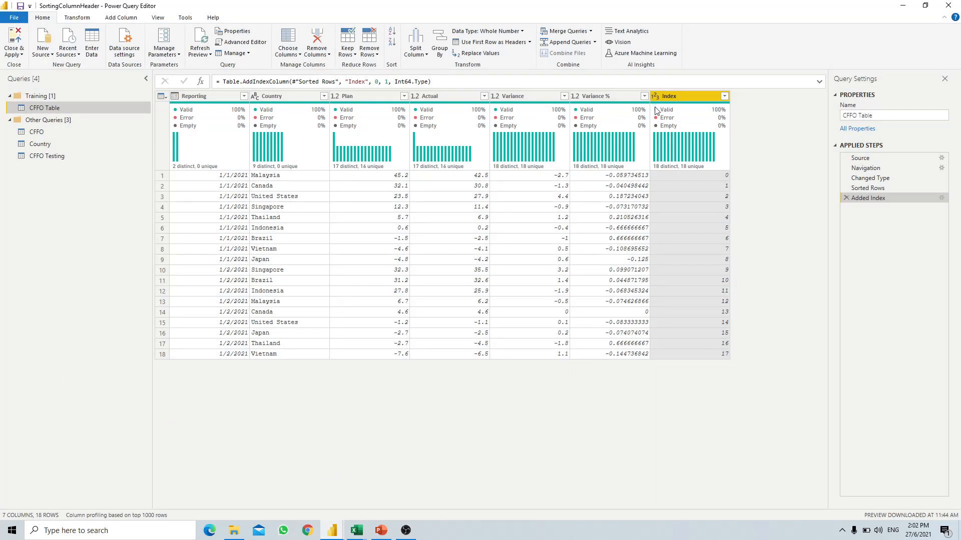
pyautogui.click(122, 19)
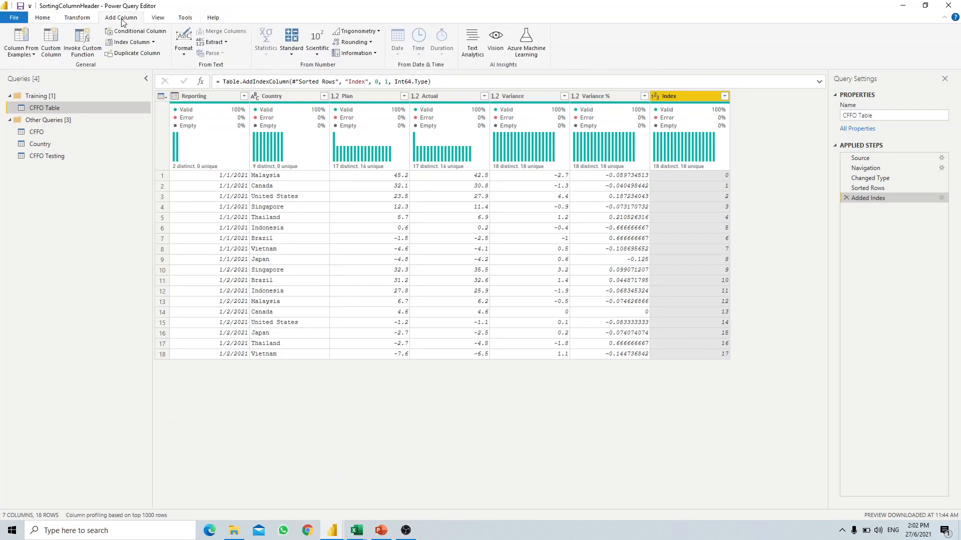
pyautogui.click(59, 57)
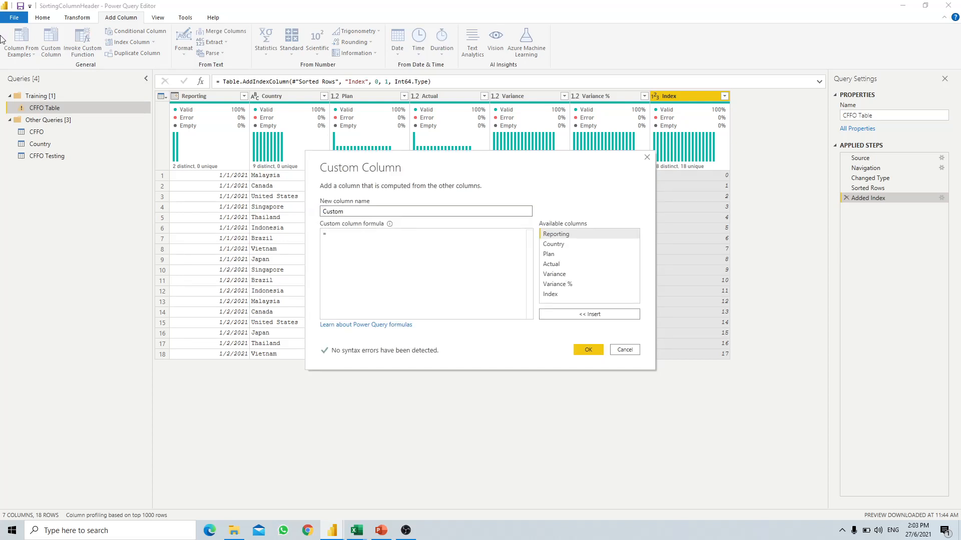
# - Enter the formula Character.FromNumber([Index]+10240)&"" using the Index column
pyautogui.click(355, 241)
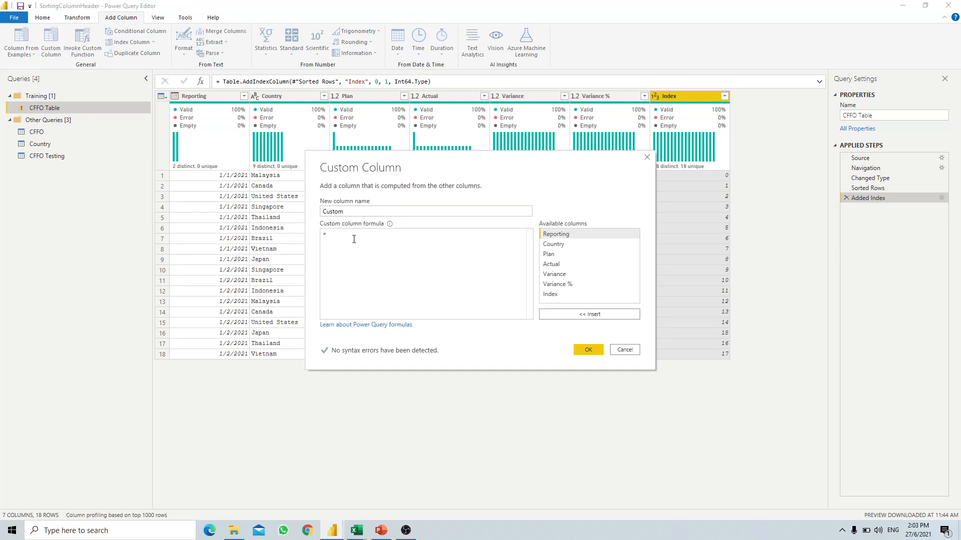
pyautogui.write('Charac')
pyautogui.click(354, 241)
pyautogui.write('(')
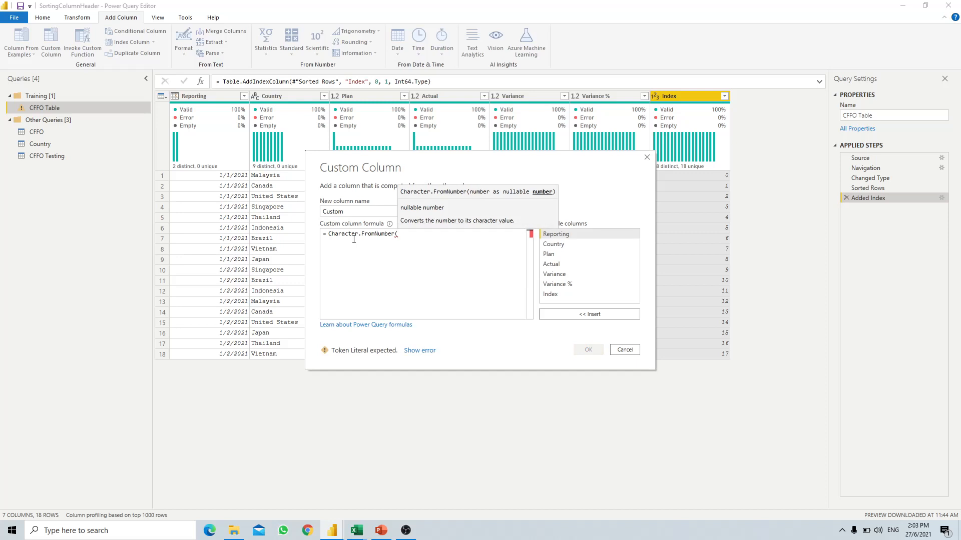
pyautogui.doubleClick(569, 295)
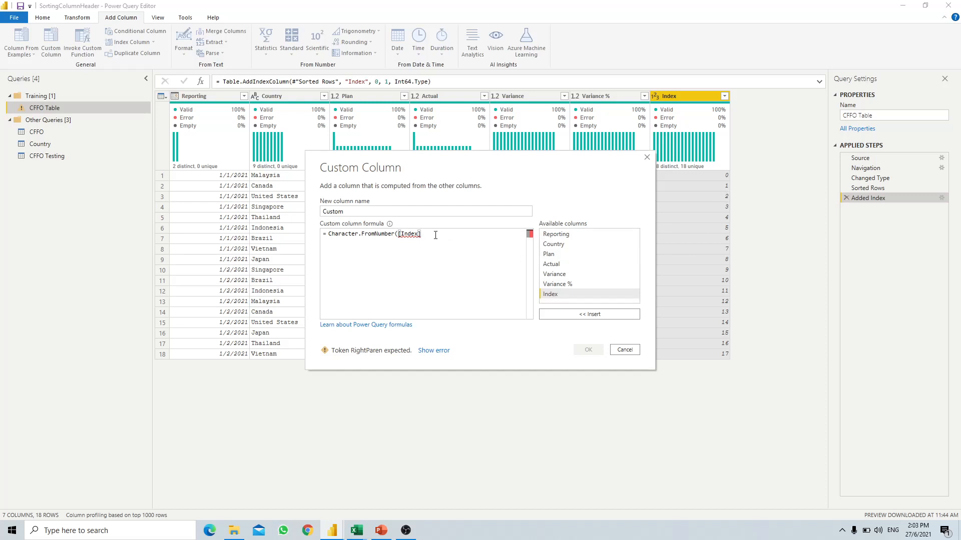
pyautogui.write('+')
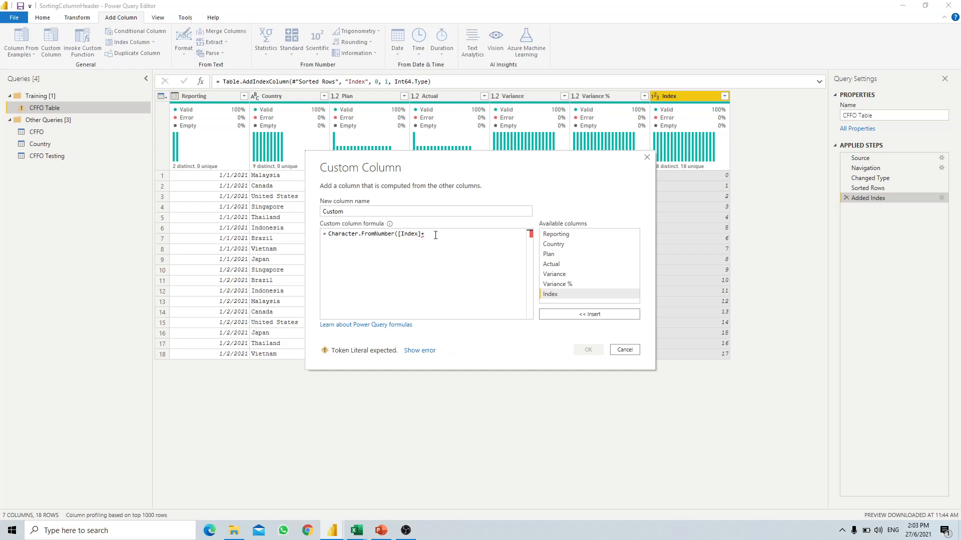
pyautogui.write('10240')
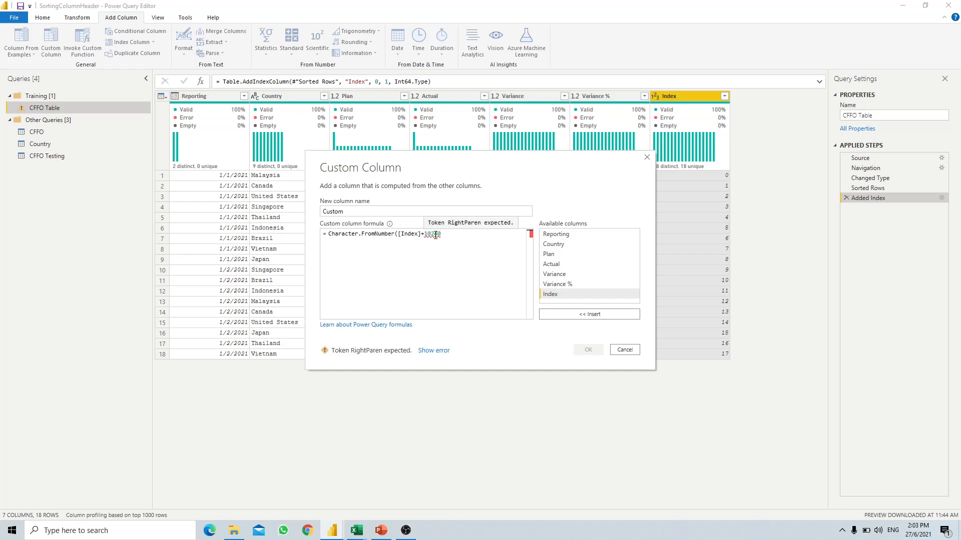
pyautogui.write(')')
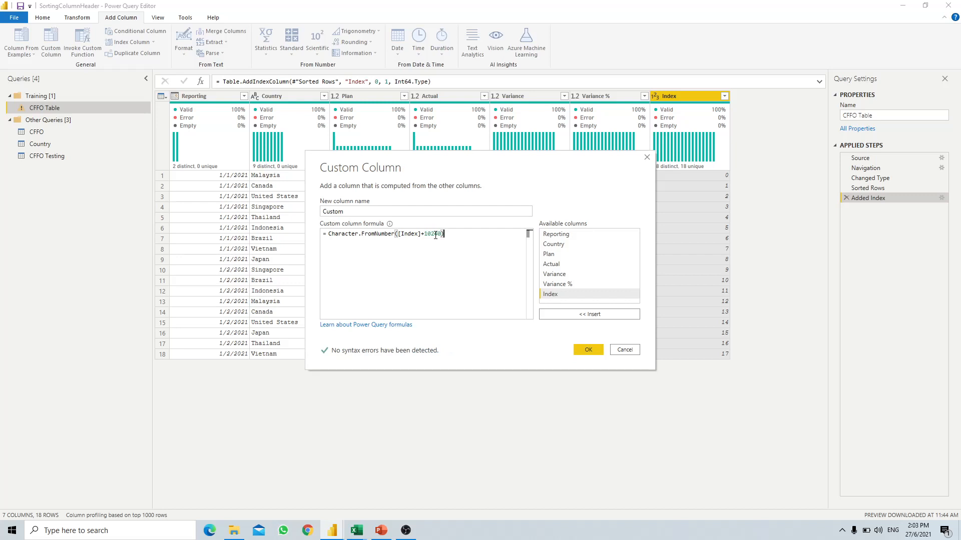
pyautogui.write('&"')
# - In Book1, check H7's UNICHAR formula and enter =UNICHAR(10240) in cell I4
pyautogui.moveTo(356, 531)
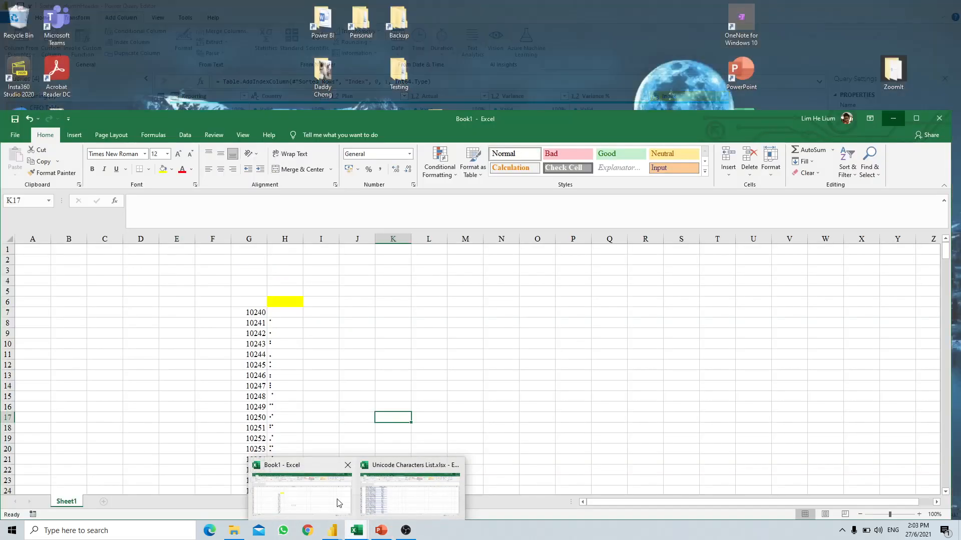
pyautogui.click(320, 493)
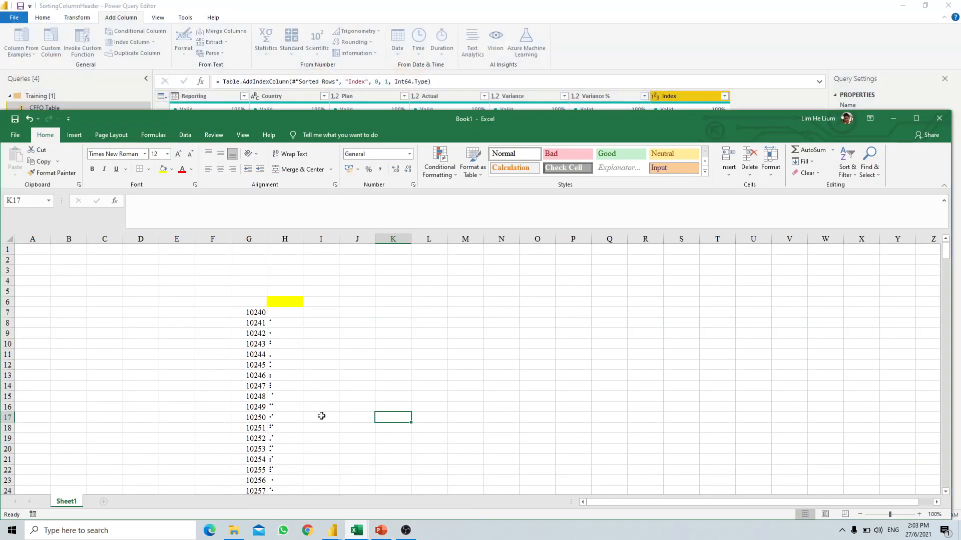
pyautogui.click(296, 314)
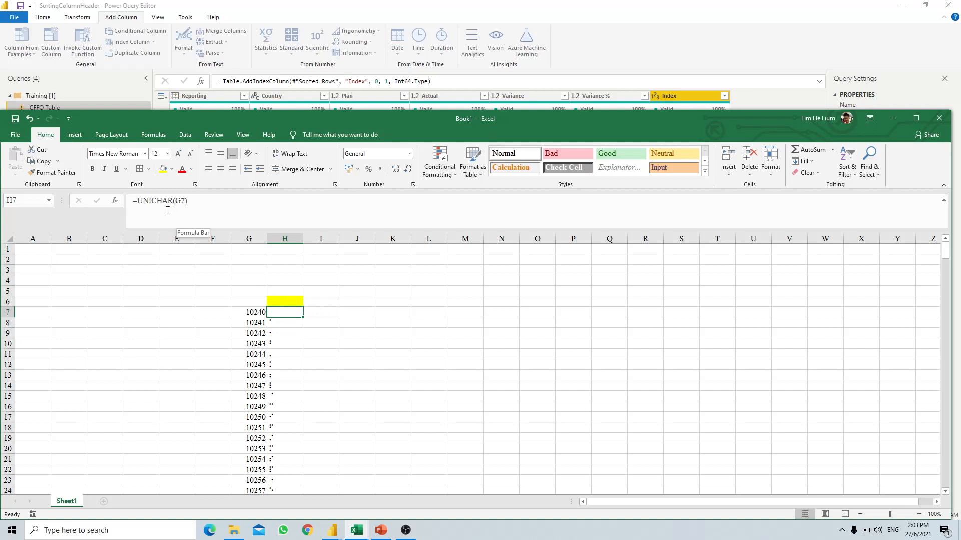
pyautogui.click(330, 280)
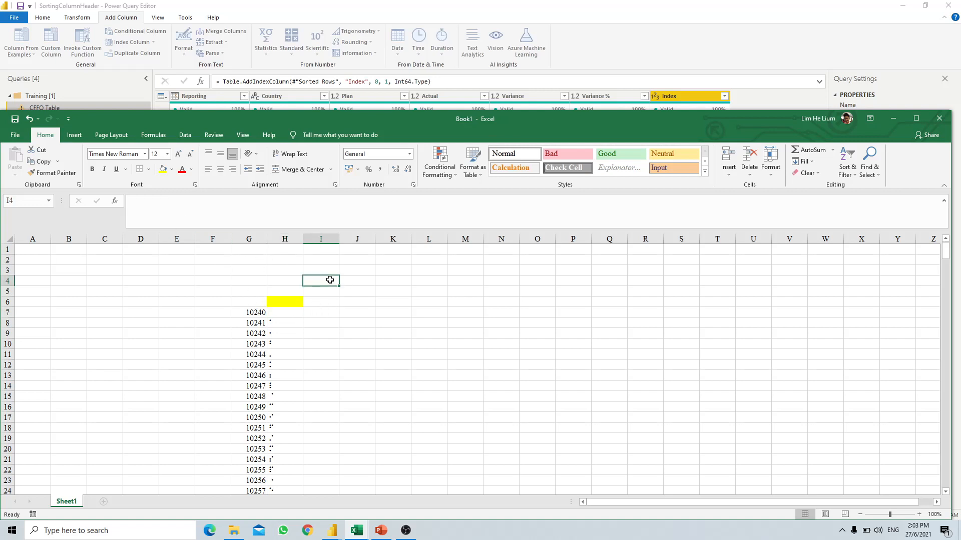
pyautogui.write('=')
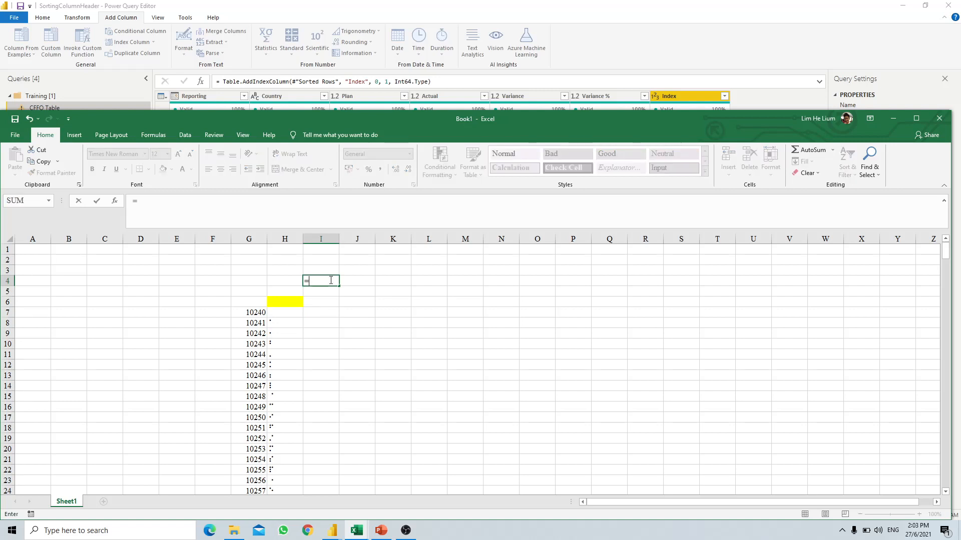
pyautogui.write('uni')
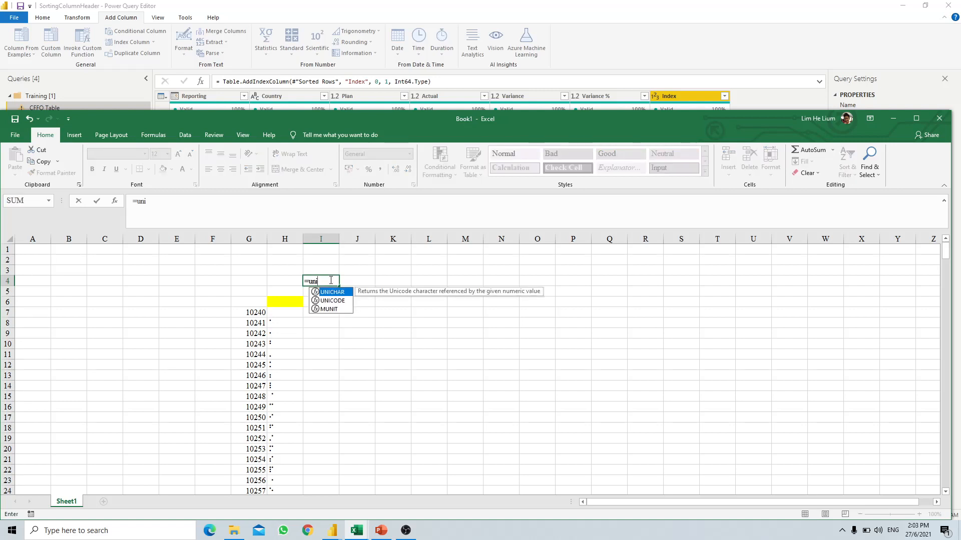
pyautogui.press('Tab')
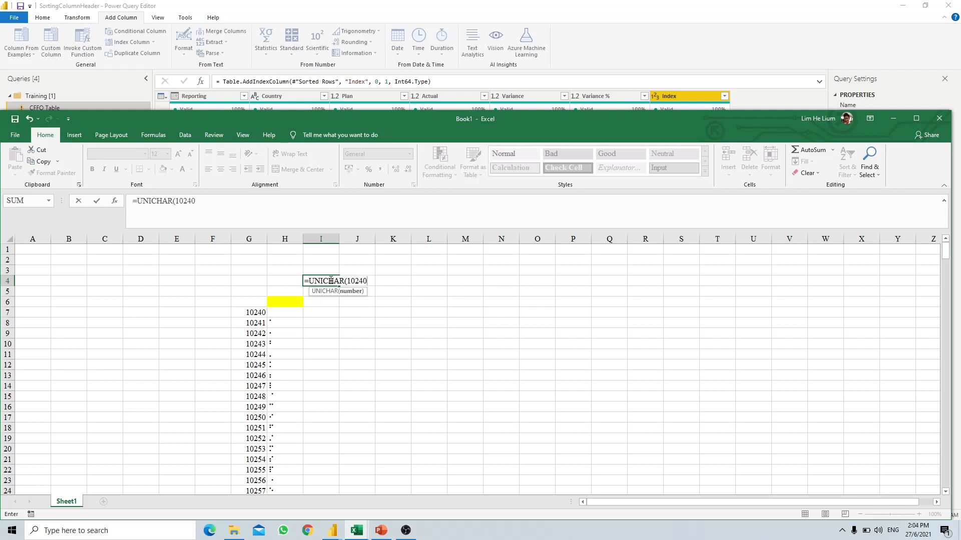
pyautogui.write('10240)')
pyautogui.press('Return')
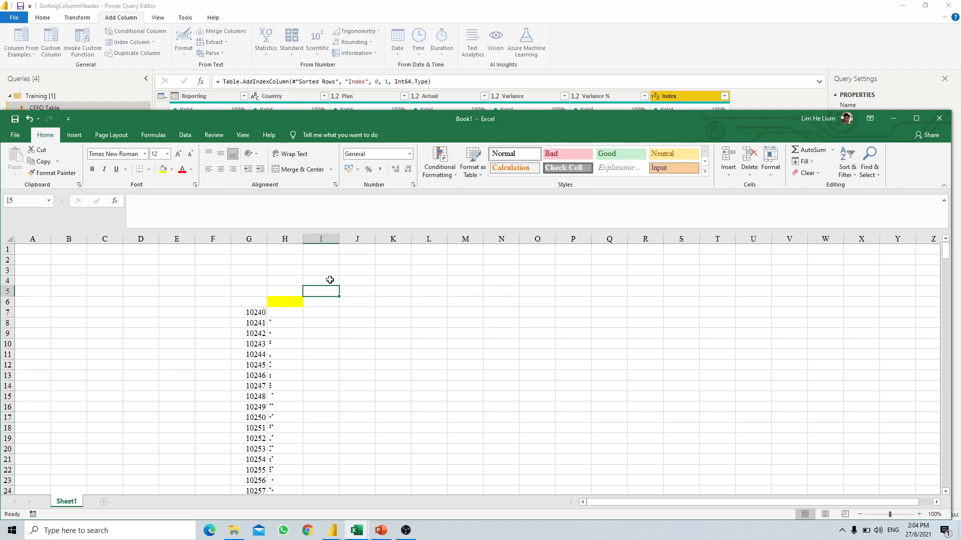
# - Review I4, then select the blank character inside cell I7
pyautogui.click(321, 281)
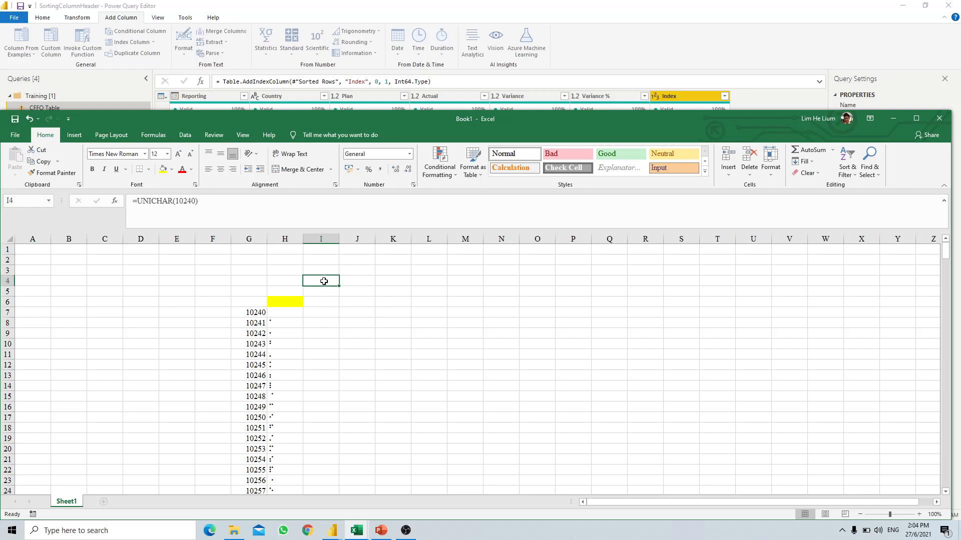
pyautogui.click(318, 312)
pyautogui.doubleClick(321, 311)
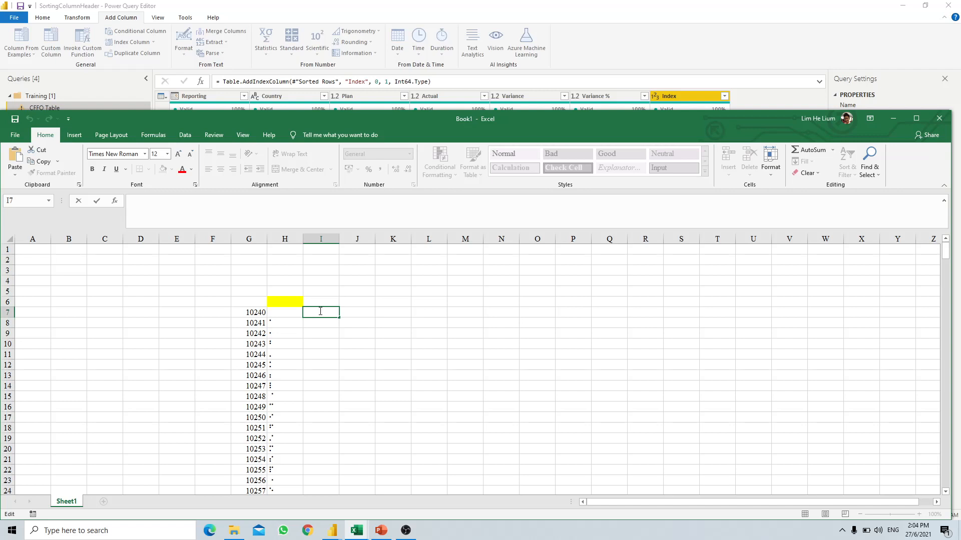
pyautogui.moveTo(319, 311); pyautogui.dragTo(297, 312)
# - Add the Custom column, apply the query changes, and minimize the editor to return to the report
pyautogui.click(894, 118)
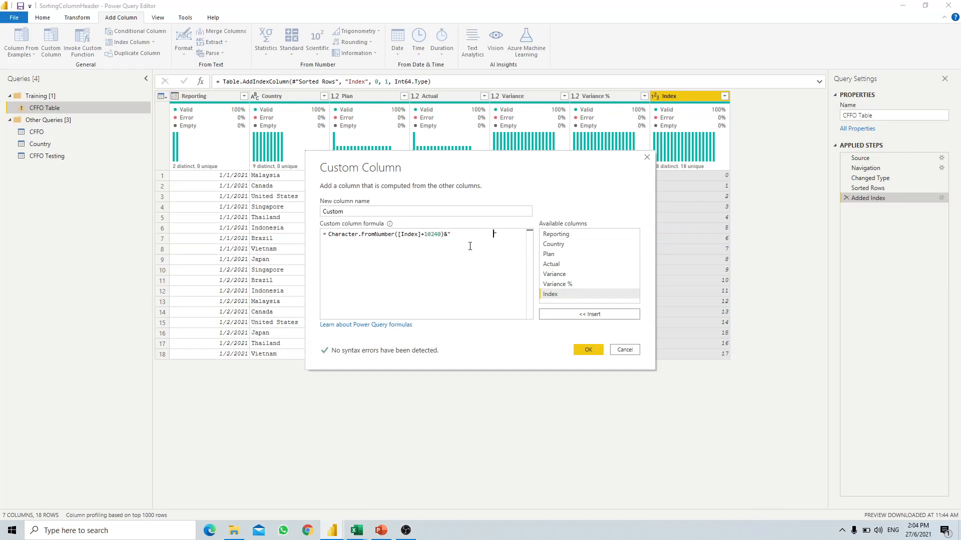
pyautogui.click(588, 350)
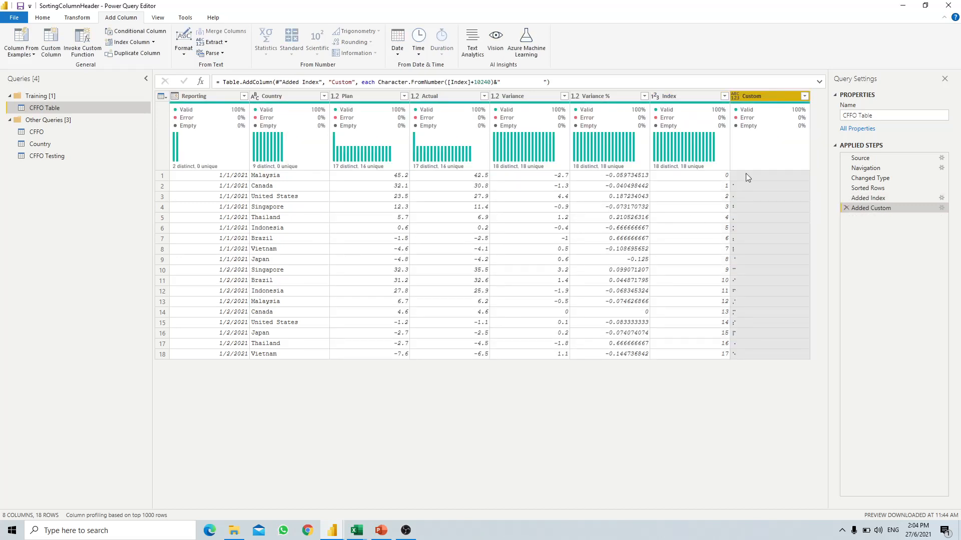
pyautogui.click(43, 18)
pyautogui.click(15, 53)
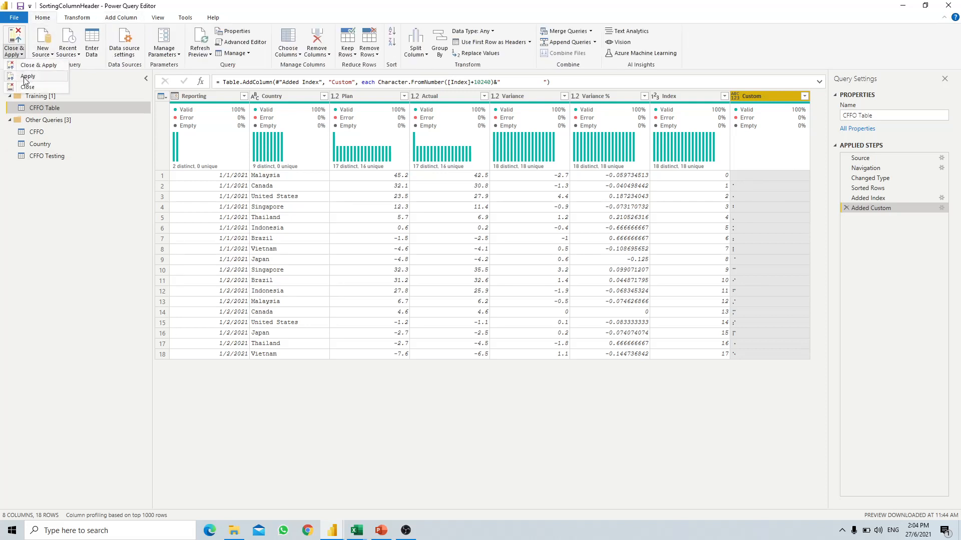
pyautogui.click(28, 77)
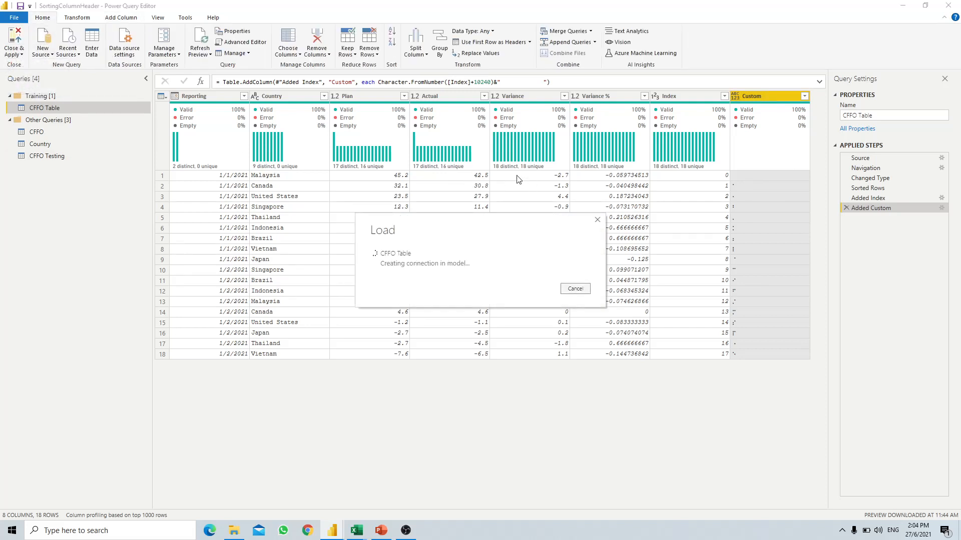
pyautogui.click(902, 6)
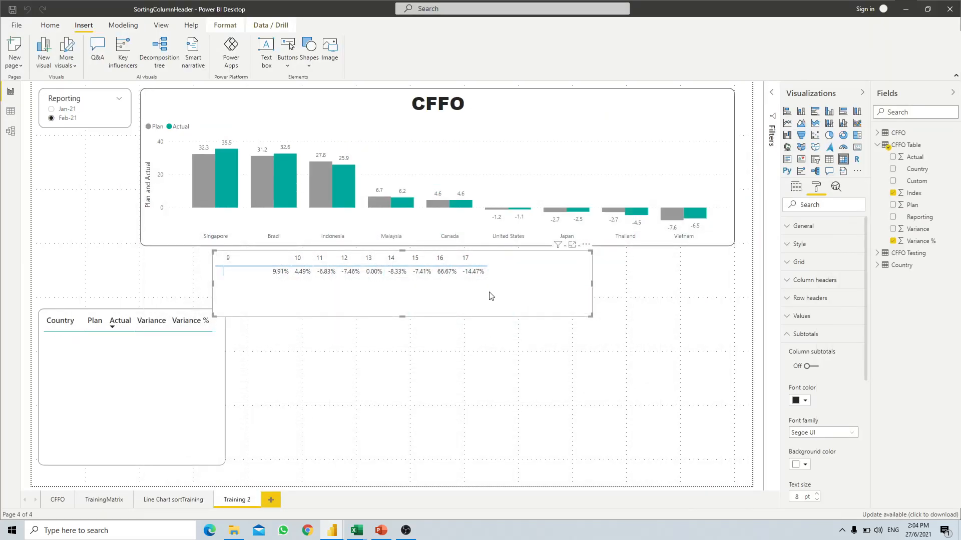
# - Replace Index with Custom in the matrix's Columns well
pyautogui.click(794, 190)
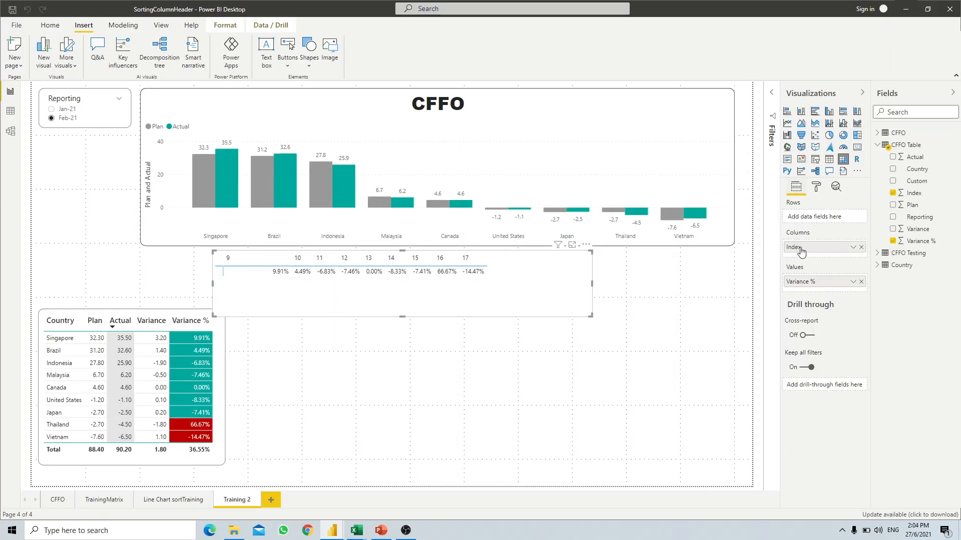
pyautogui.click(861, 246)
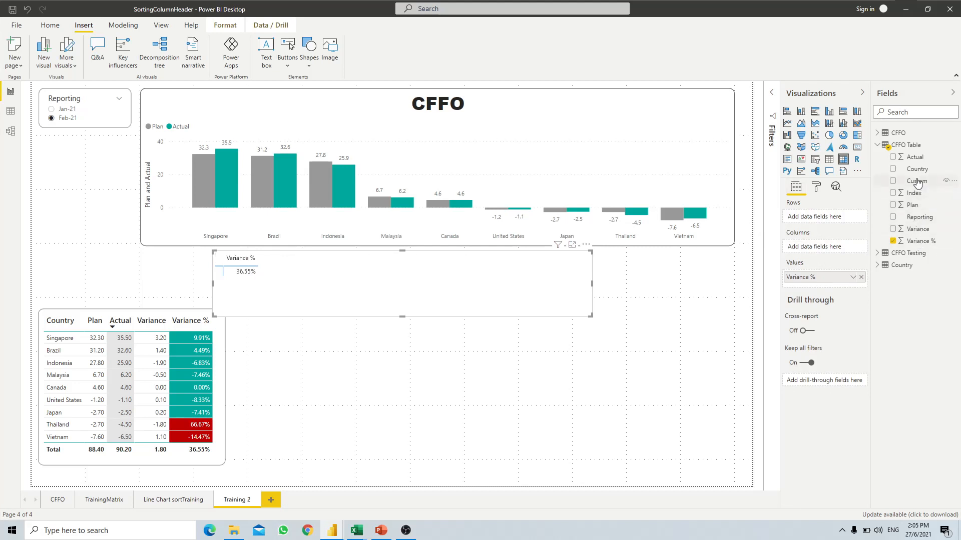
pyautogui.moveTo(917, 181); pyautogui.dragTo(834, 247)
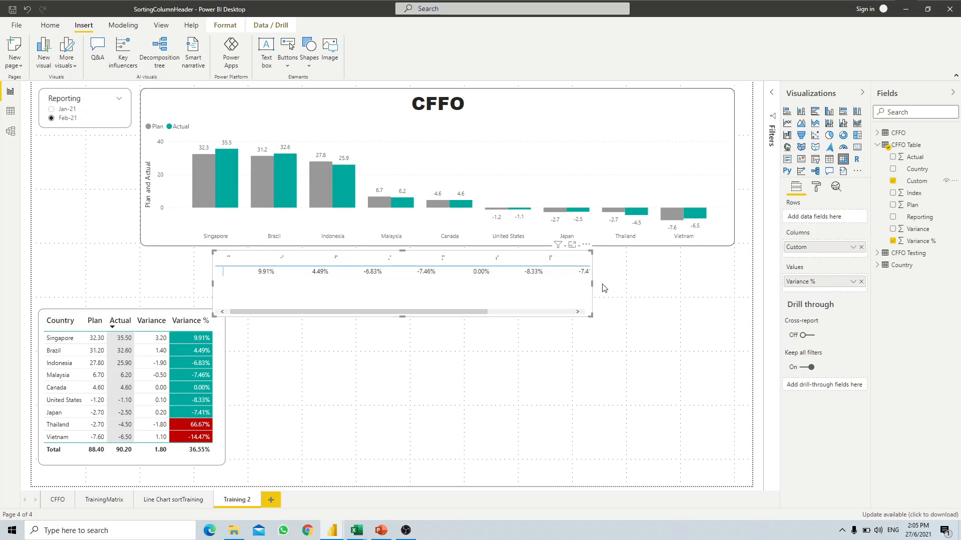
# - Stretch and shift the matrix so it spans the bar chart's width
pyautogui.moveTo(653, 287); pyautogui.dragTo(737, 284)
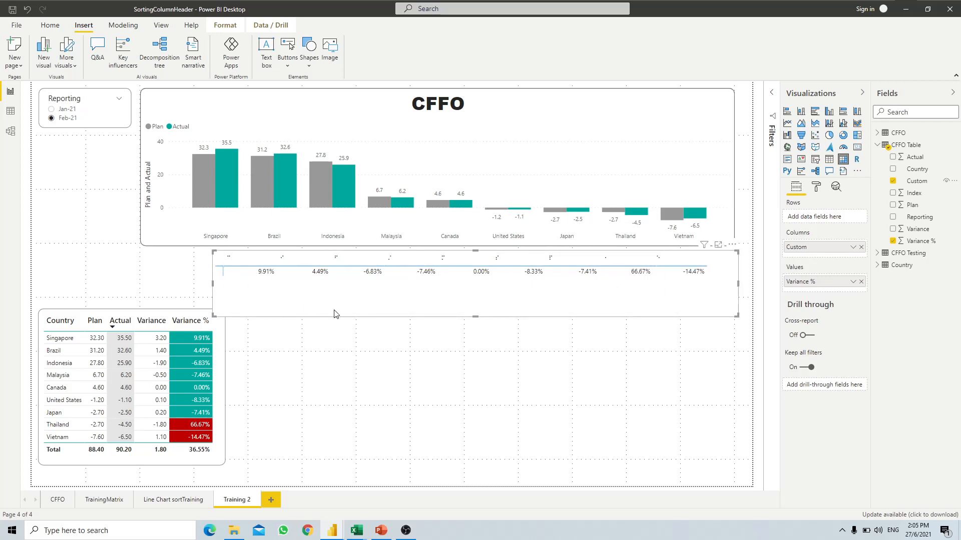
pyautogui.moveTo(334, 315); pyautogui.dragTo(298, 315)
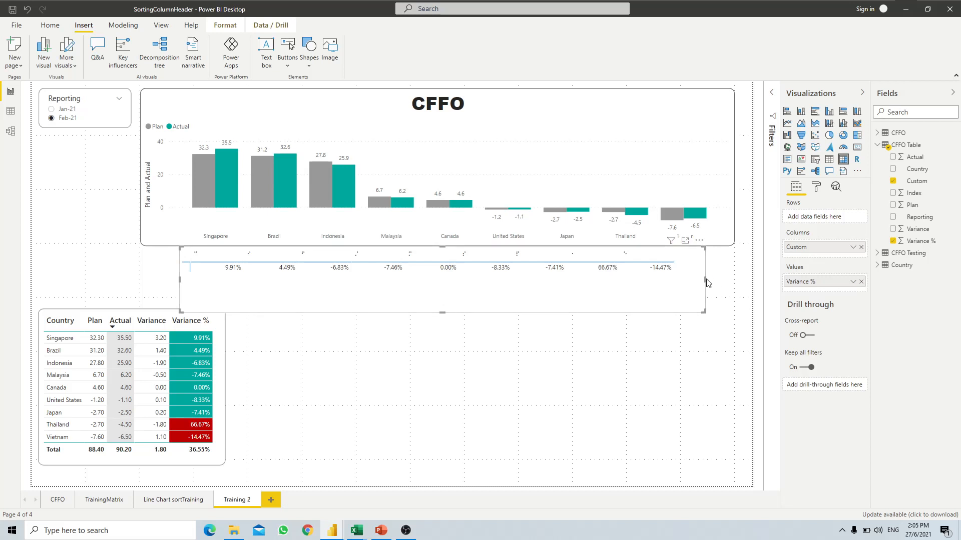
pyautogui.moveTo(704, 279); pyautogui.dragTo(733, 279)
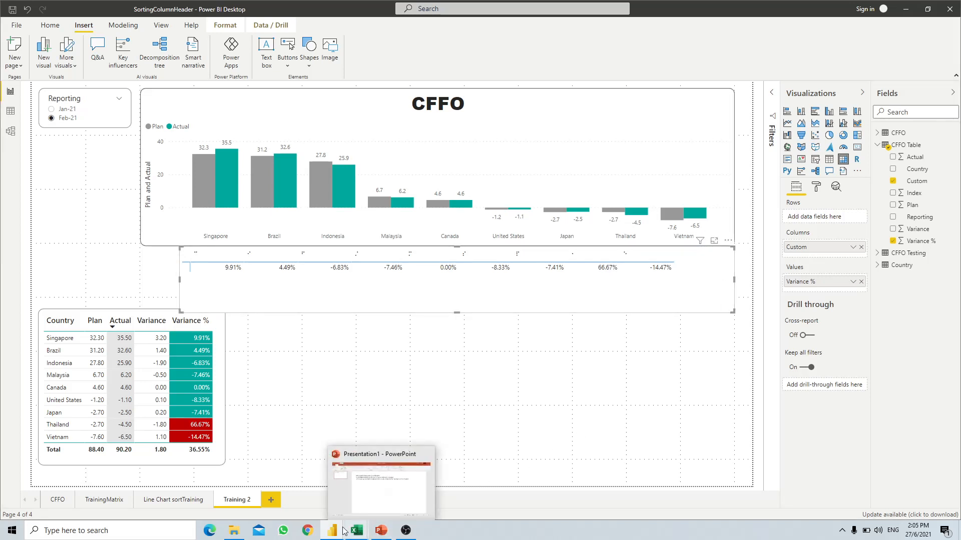
# - In Power Query, edit the blank spacing in the Added Custom formula and confirm it
pyautogui.moveTo(345, 523)
pyautogui.click(332, 483)
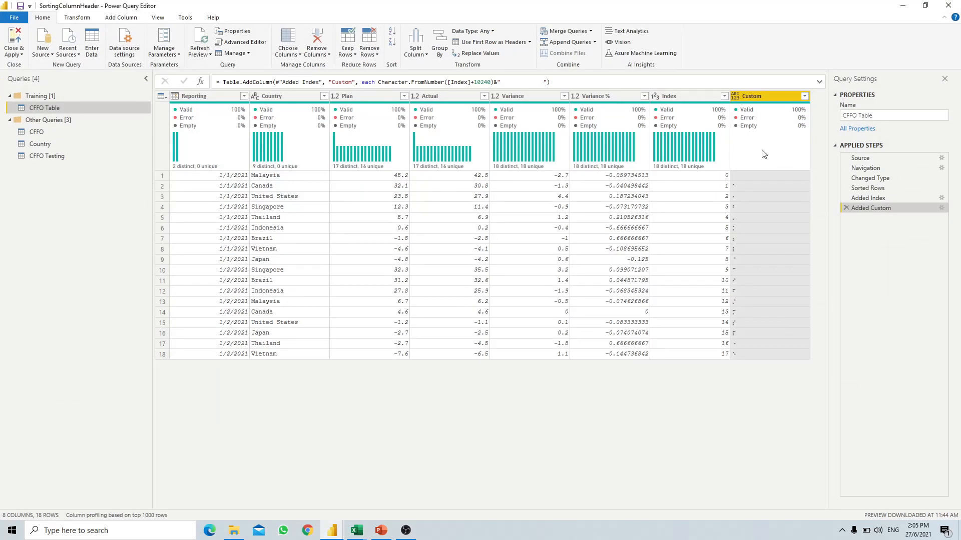
pyautogui.doubleClick(859, 208)
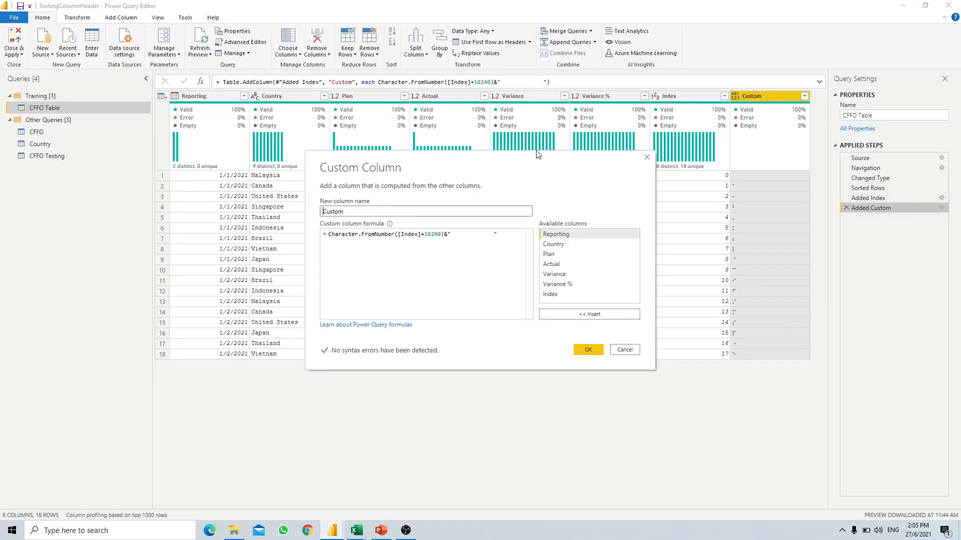
pyautogui.click(461, 234)
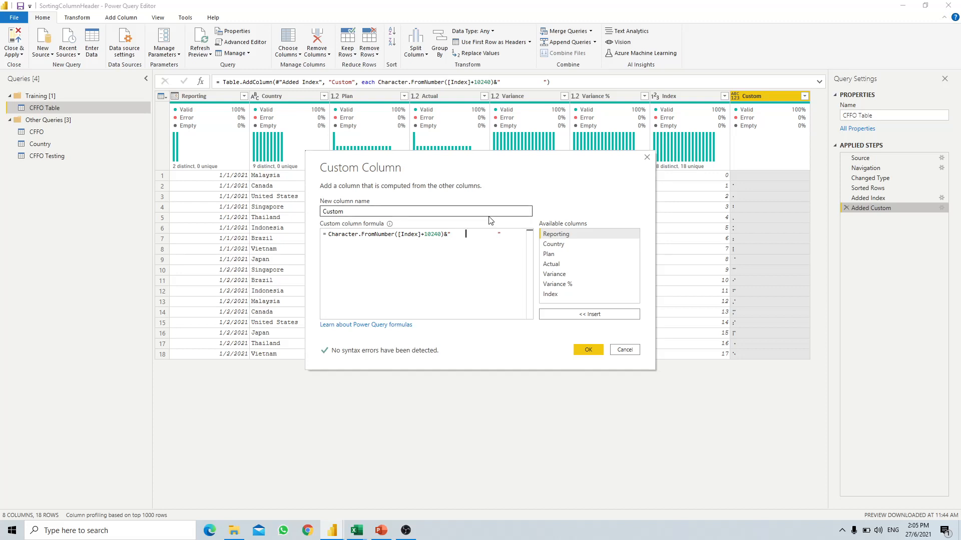
pyautogui.click(588, 350)
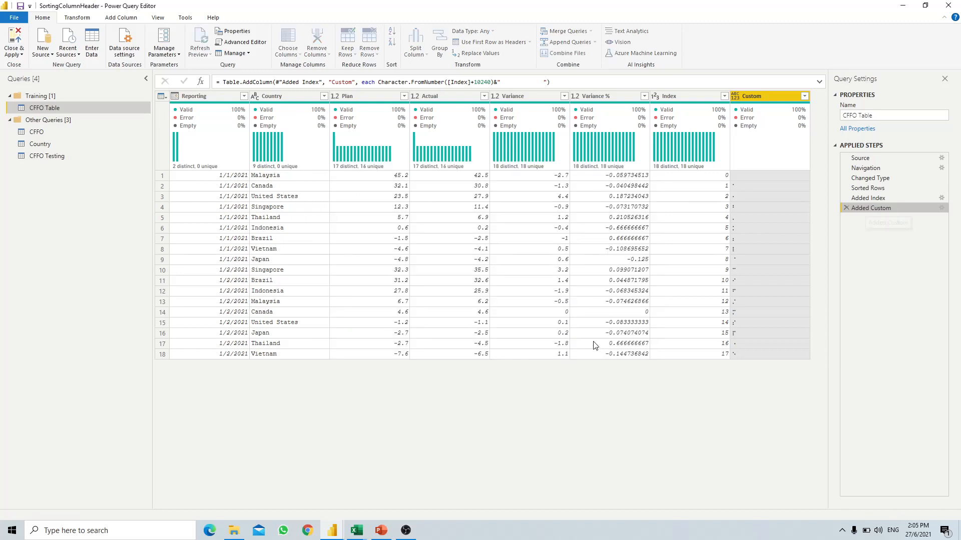
# - Close & Apply the query changes to reload CFFO Table, then return to the report page
pyautogui.click(17, 56)
pyautogui.click(20, 76)
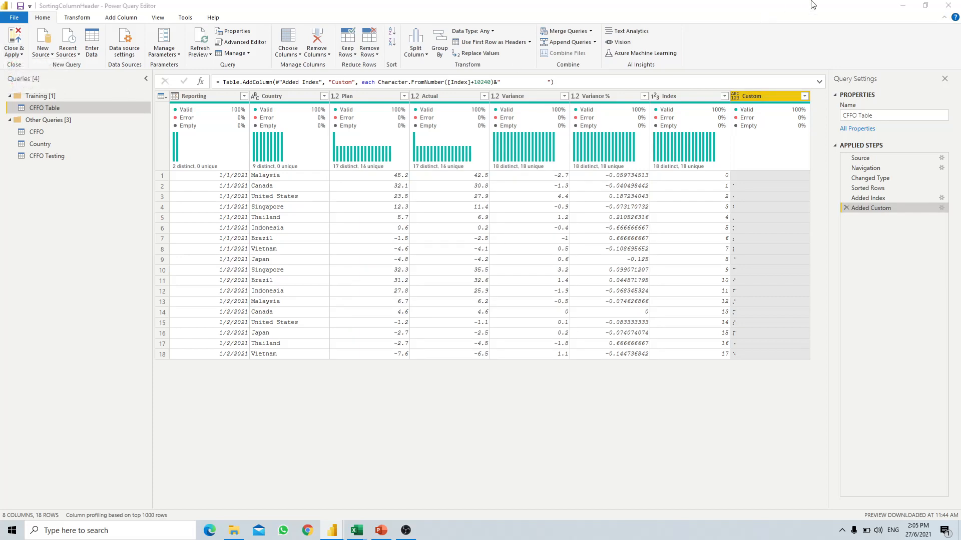
pyautogui.click(903, 7)
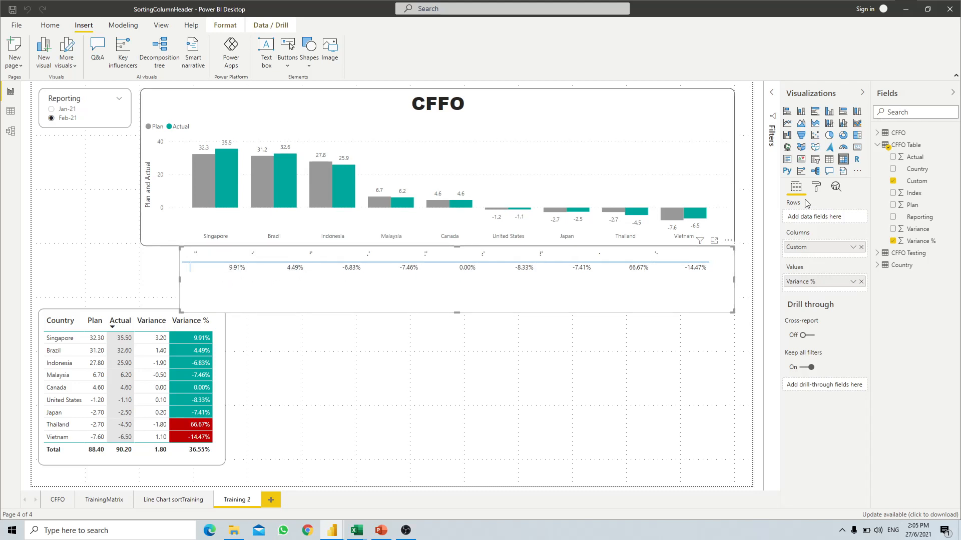
# - Turn on background colouring for Variance %, formatted by rules instead of a colour scale
pyautogui.click(815, 187)
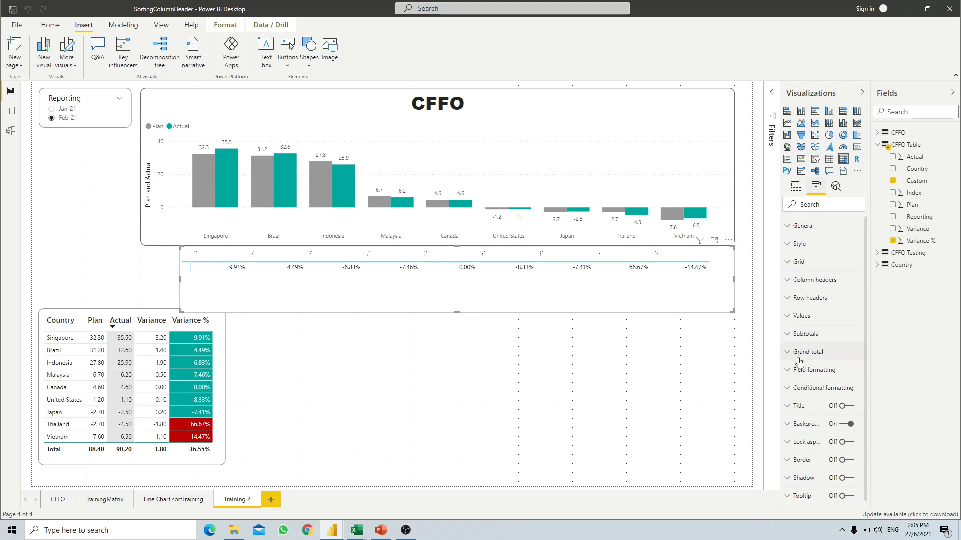
pyautogui.click(796, 391)
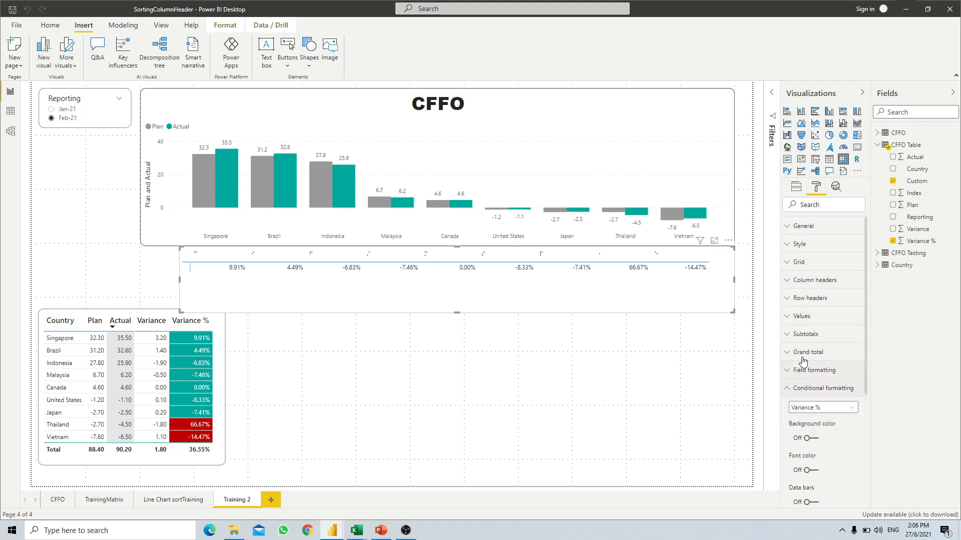
pyautogui.scroll(-1, 806, 360)
pyautogui.scroll(-1, 817, 333)
pyautogui.click(808, 338)
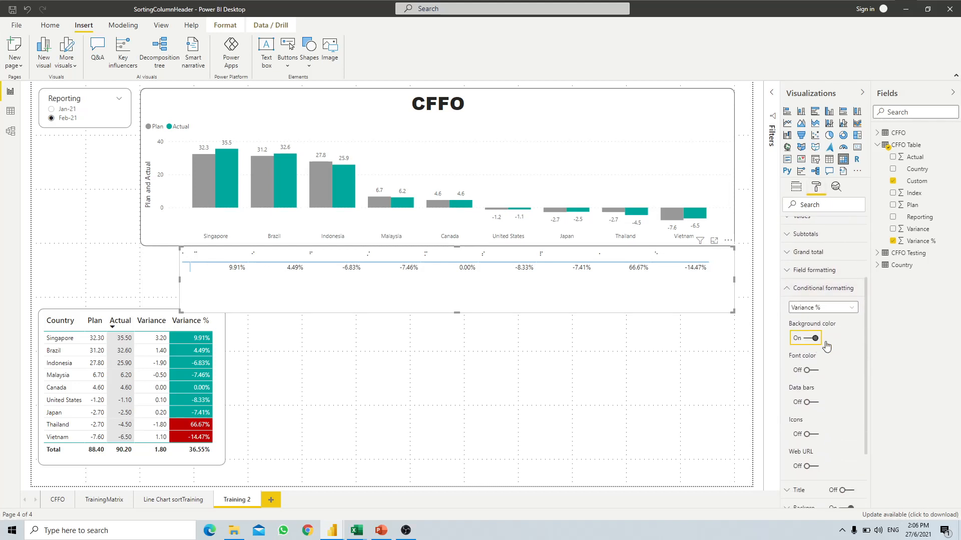
pyautogui.click(839, 356)
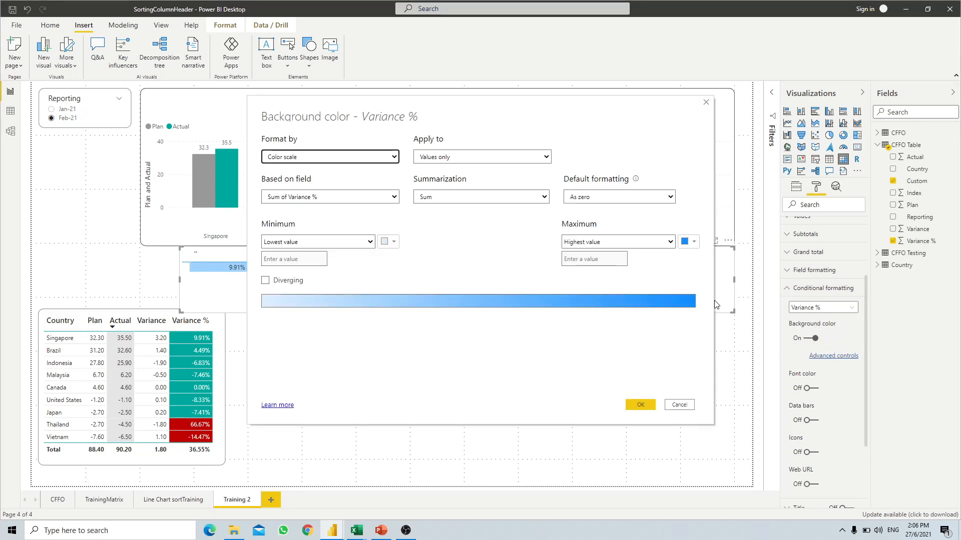
pyautogui.click(383, 157)
pyautogui.click(318, 174)
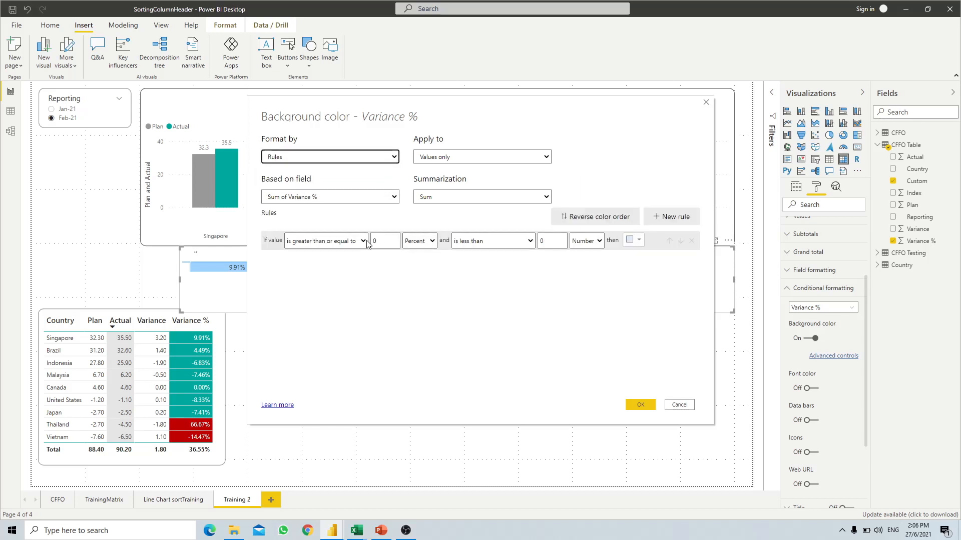
# - Add three colour rules: the first two 'is greater than', the third capped 'less than or equal to'
pyautogui.click(671, 218)
pyautogui.click(670, 218)
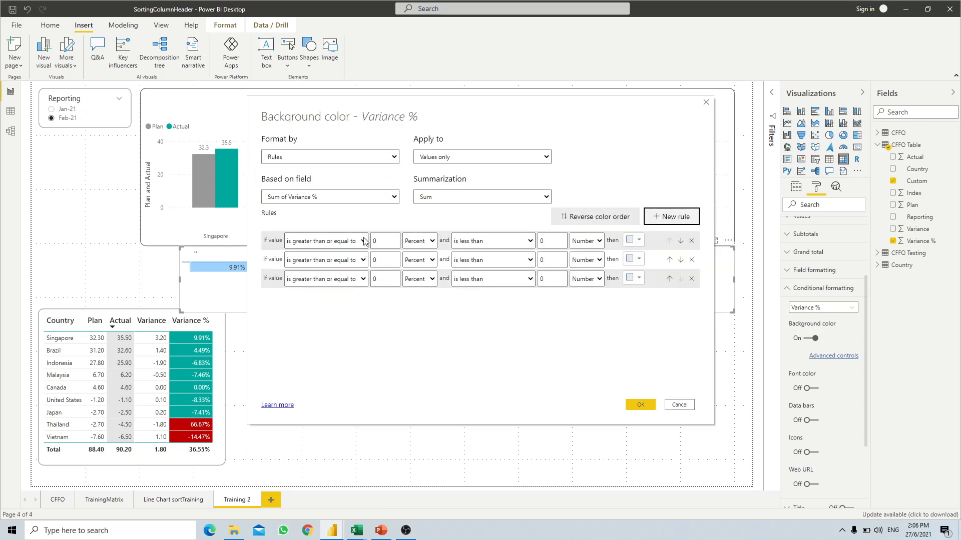
pyautogui.click(325, 241)
pyautogui.click(324, 253)
pyautogui.click(325, 260)
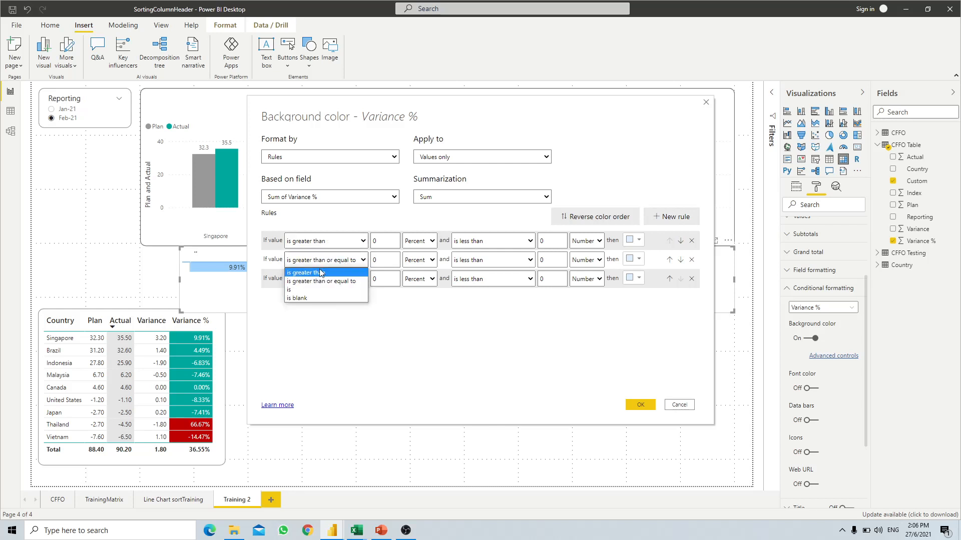
pyautogui.click(310, 272)
pyautogui.click(525, 284)
pyautogui.click(484, 298)
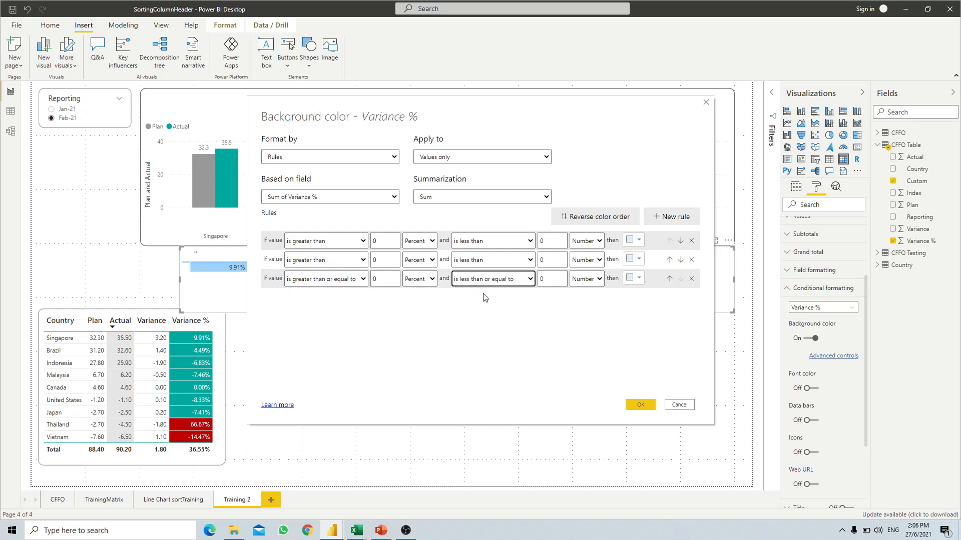
# - Set the value type of all three rules' bounds to Number
pyautogui.click(419, 241)
pyautogui.click(415, 254)
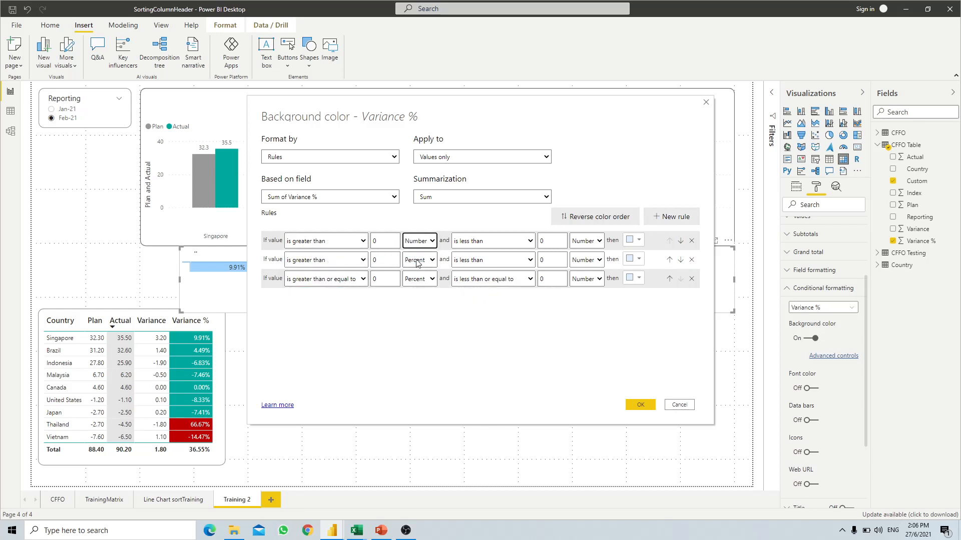
pyautogui.click(419, 260)
pyautogui.click(415, 273)
pyautogui.click(419, 278)
pyautogui.click(415, 291)
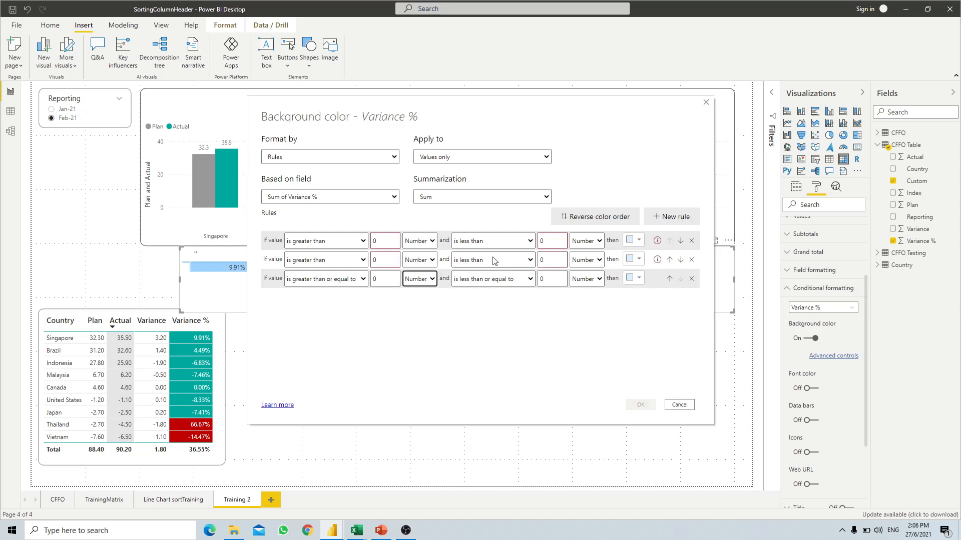
pyautogui.click(411, 335)
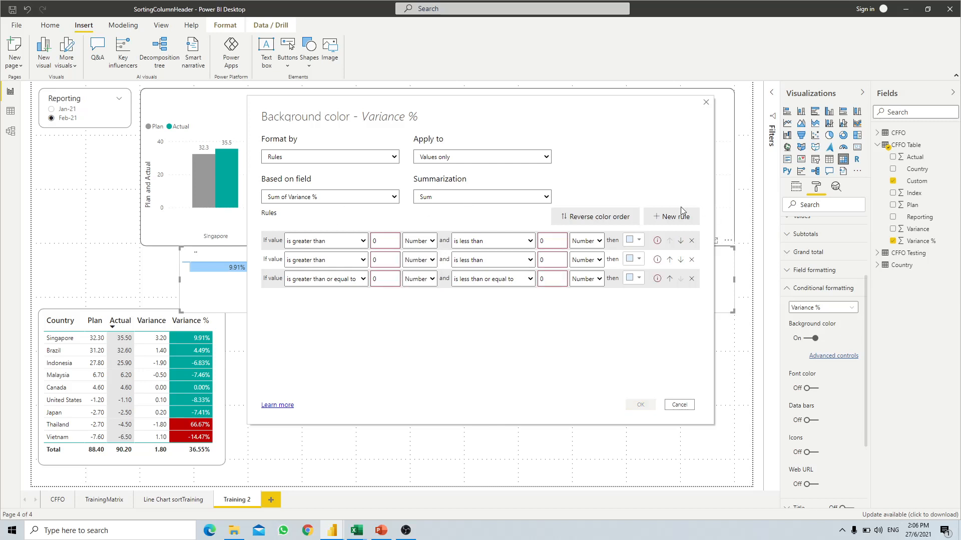
# - Colour the three rules dark red, red and teal respectively
pyautogui.click(632, 241)
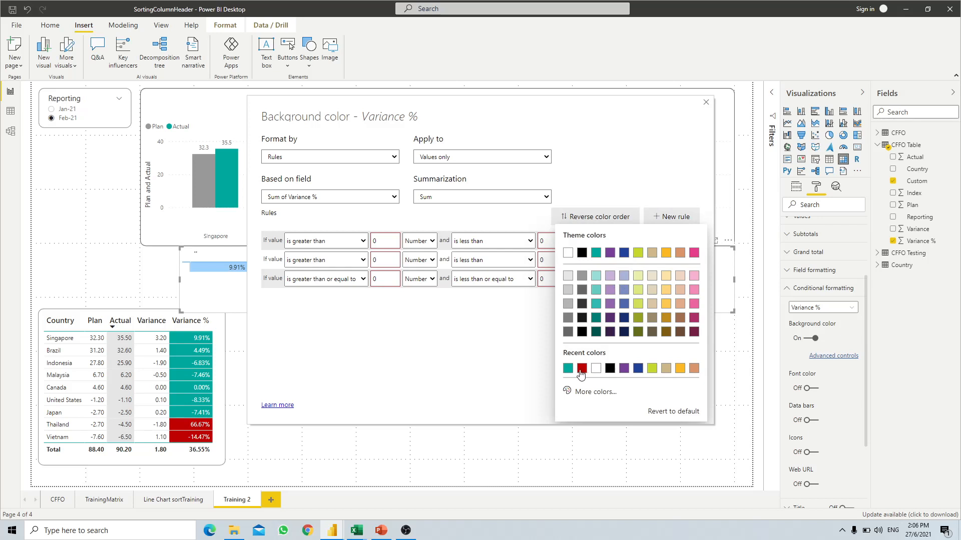
pyautogui.click(581, 371)
pyautogui.click(633, 260)
pyautogui.click(567, 371)
pyautogui.click(633, 279)
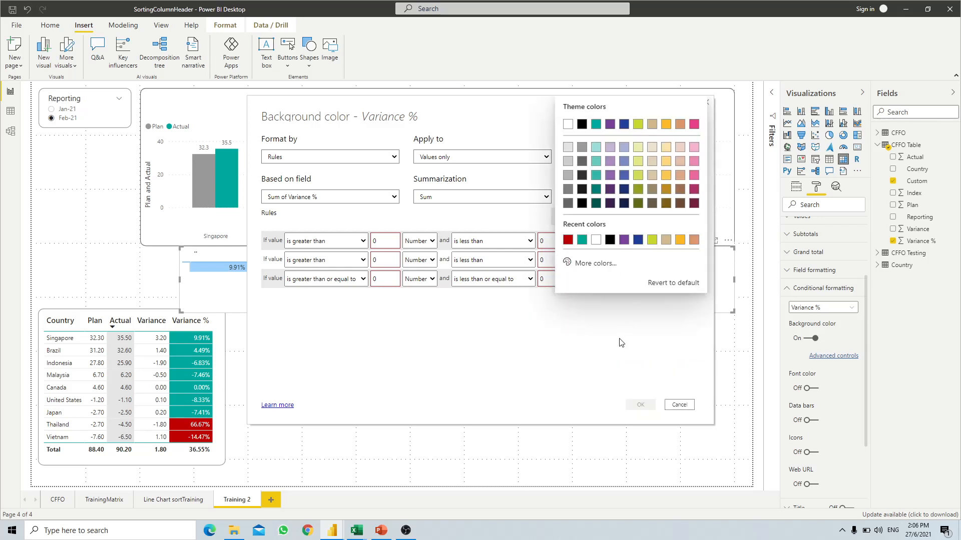
pyautogui.click(582, 240)
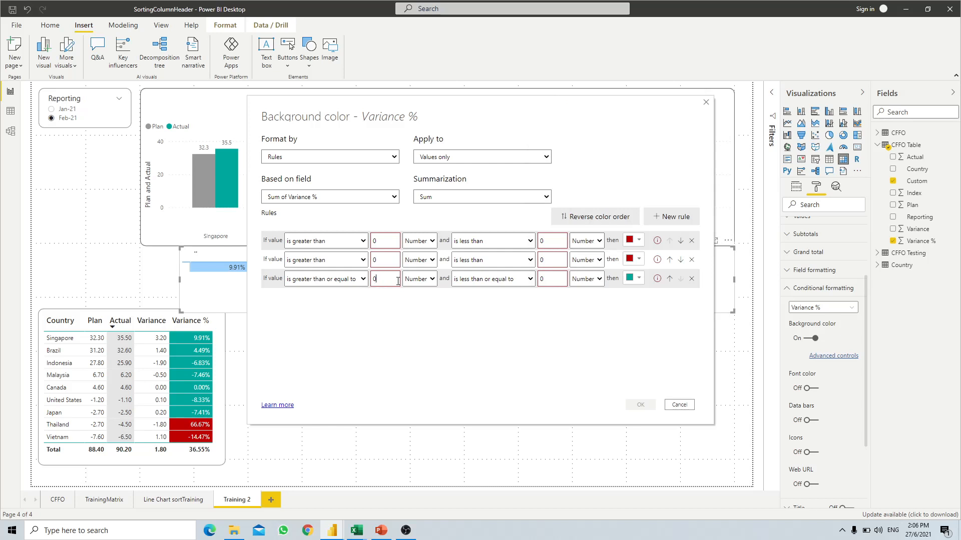
# - Set the rule bounds to 0.1–10000, -100000 to -0.1 and -0.1 to 0.1, then apply
pyautogui.press('BackSpace')
pyautogui.write('-0.1')
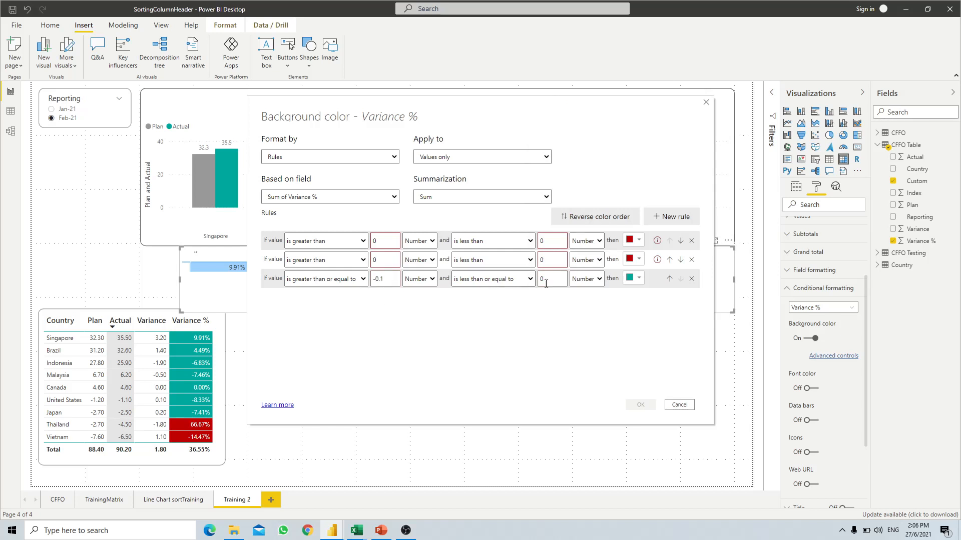
pyautogui.click(545, 280)
pyautogui.doubleClick(554, 239)
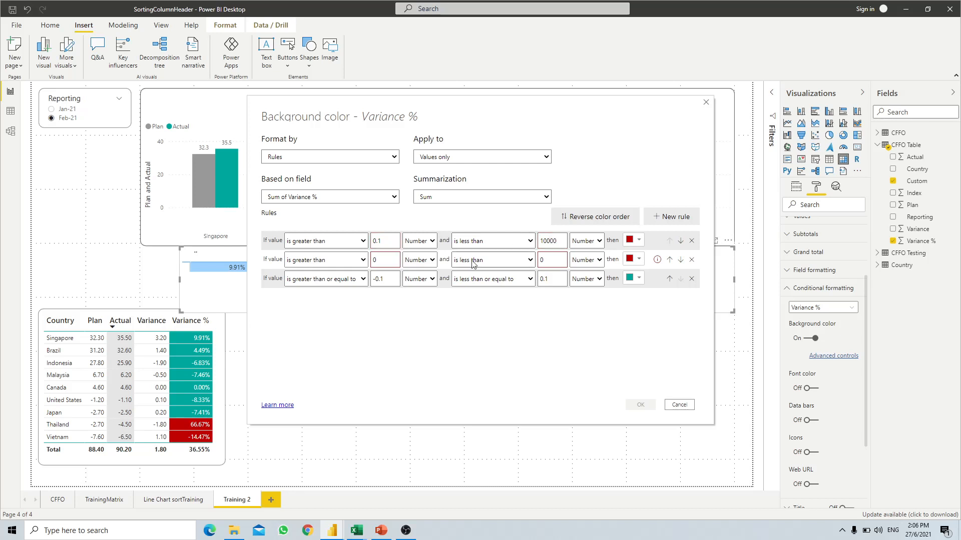
pyautogui.moveTo(379, 260); pyautogui.dragTo(365, 261)
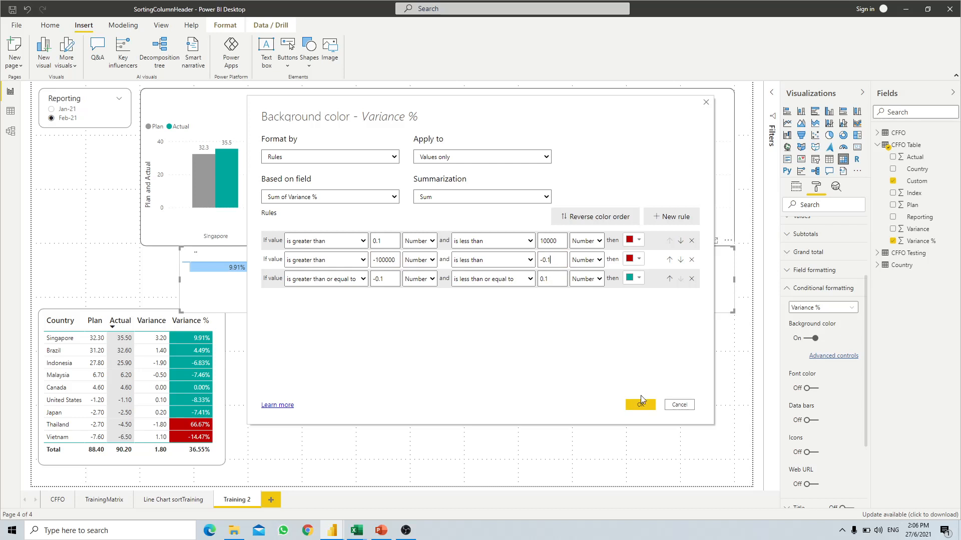
pyautogui.click(640, 403)
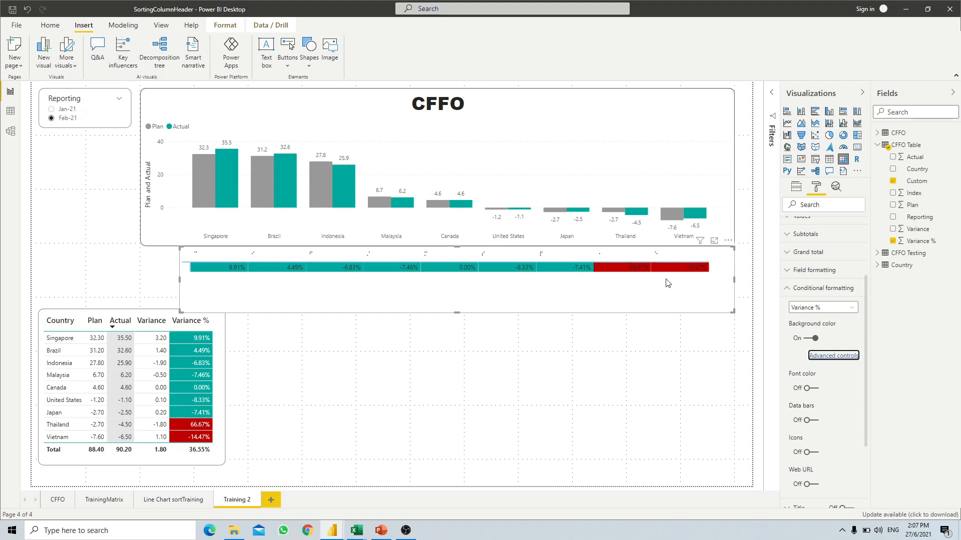
# - Give the Variance % values white font and Center alignment in Field formatting
pyautogui.click(798, 270)
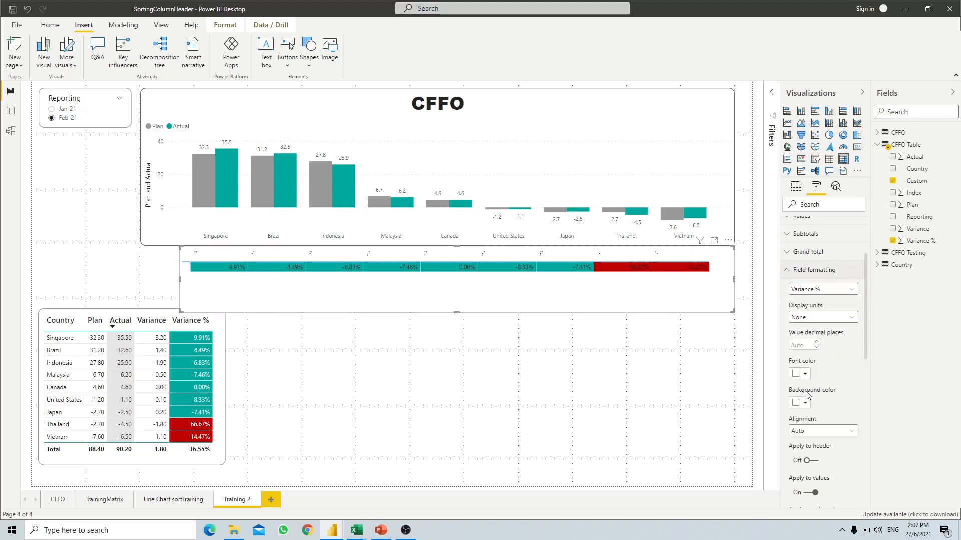
pyautogui.click(803, 374)
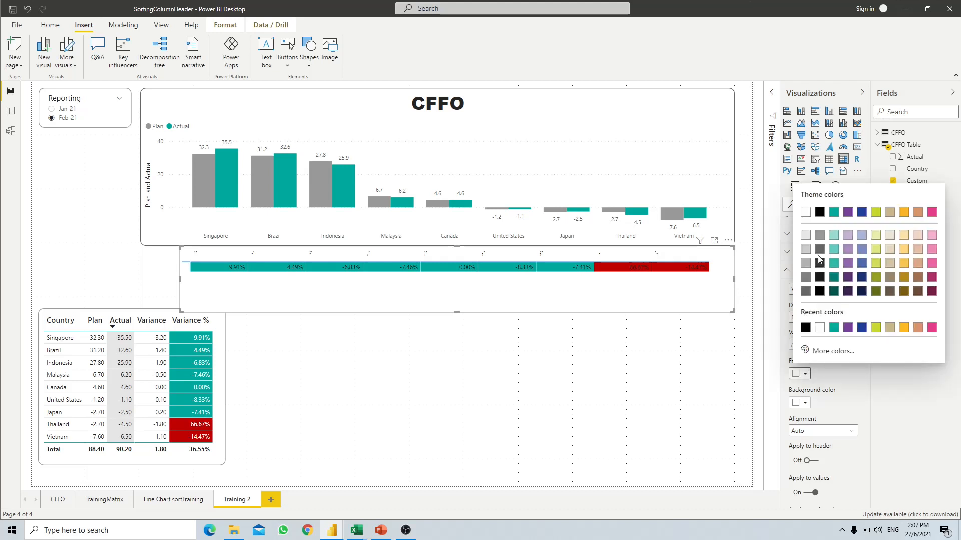
pyautogui.click(646, 302)
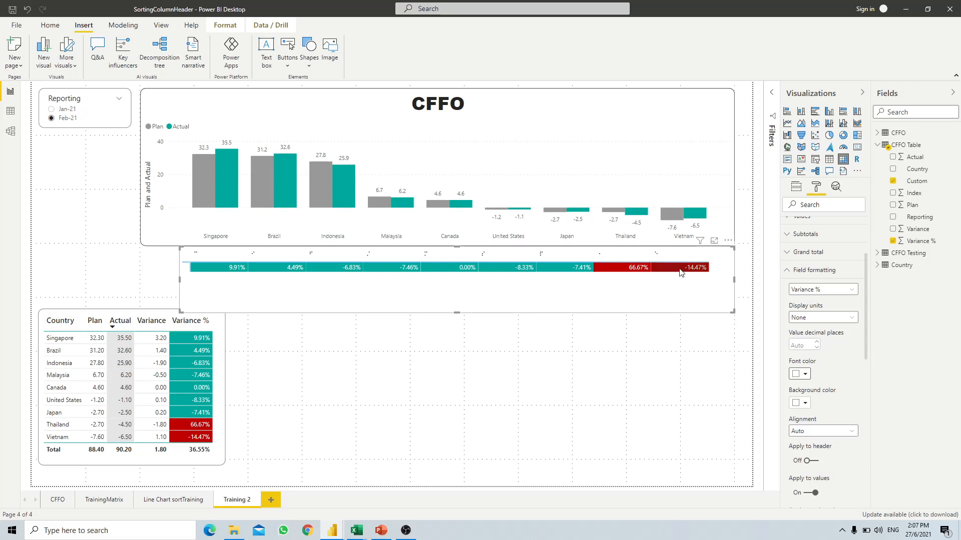
pyautogui.click(804, 431)
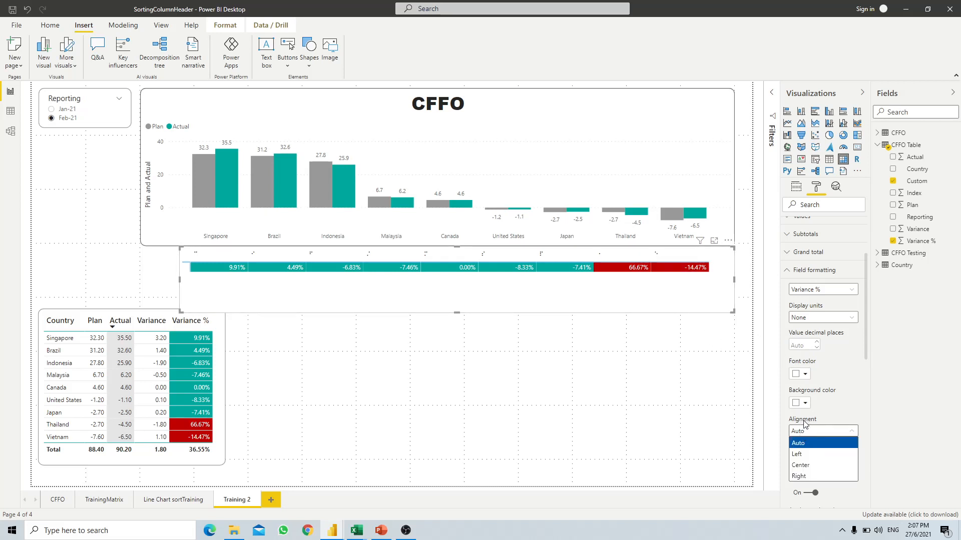
pyautogui.click(807, 467)
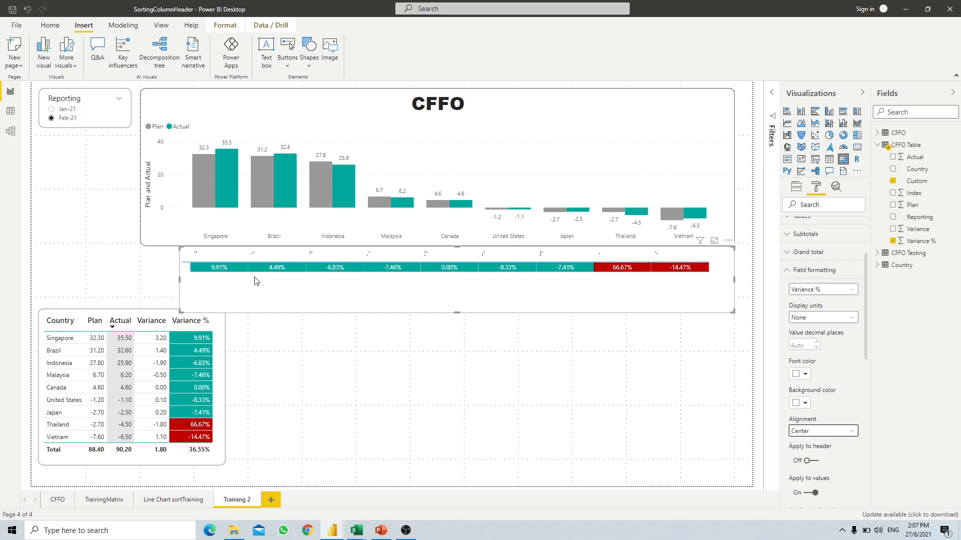
pyautogui.scroll(3, 810, 250)
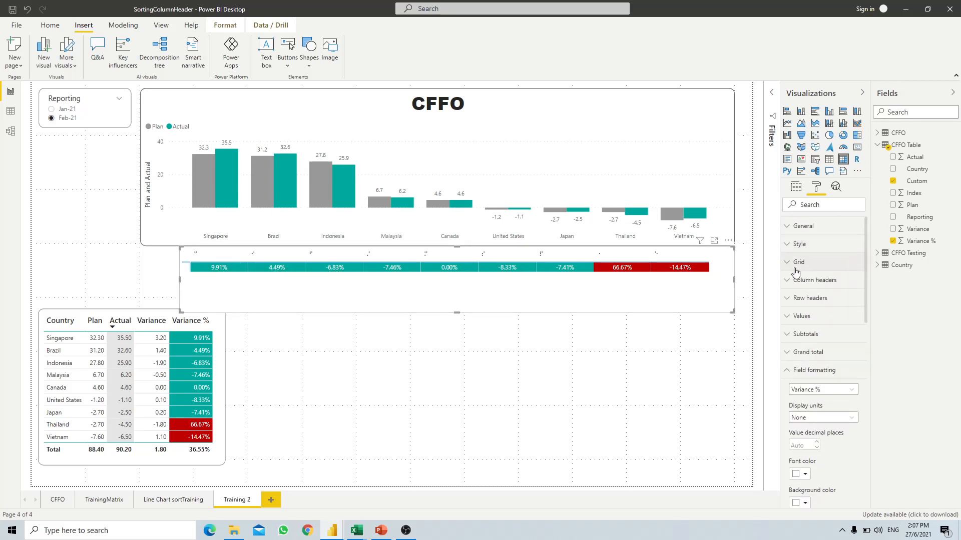
# - Move the percentage matrix up against the chart and send it to back
pyautogui.click(809, 261)
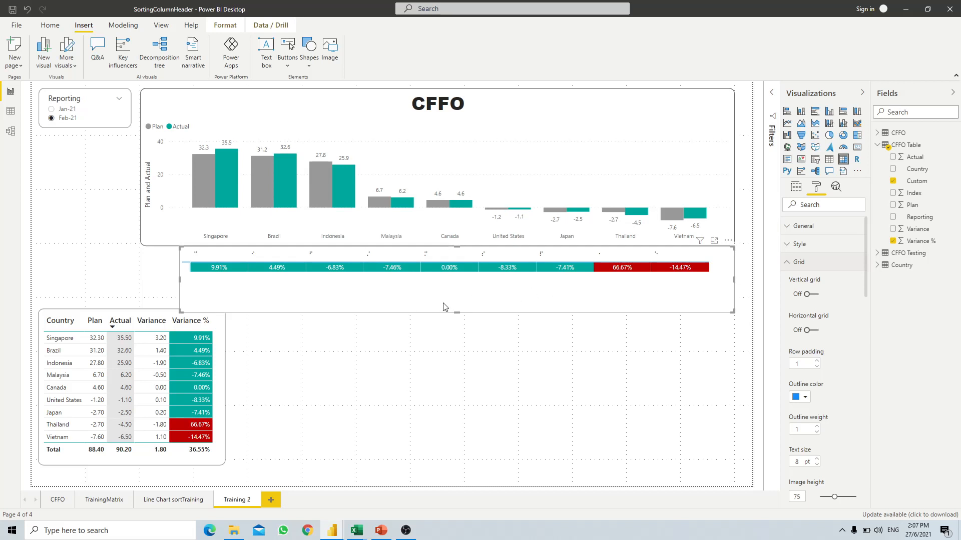
pyautogui.moveTo(443, 306); pyautogui.dragTo(447, 293)
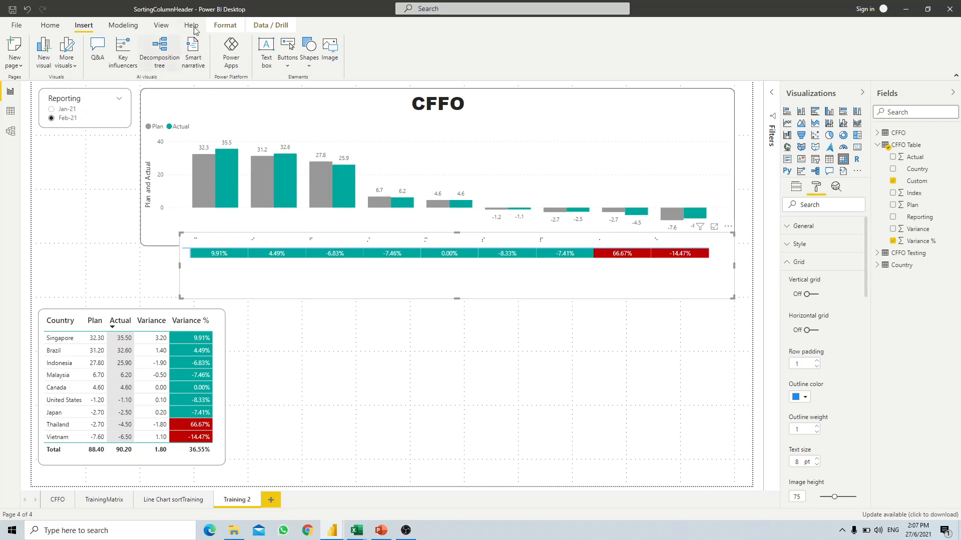
pyautogui.click(223, 27)
pyautogui.click(165, 61)
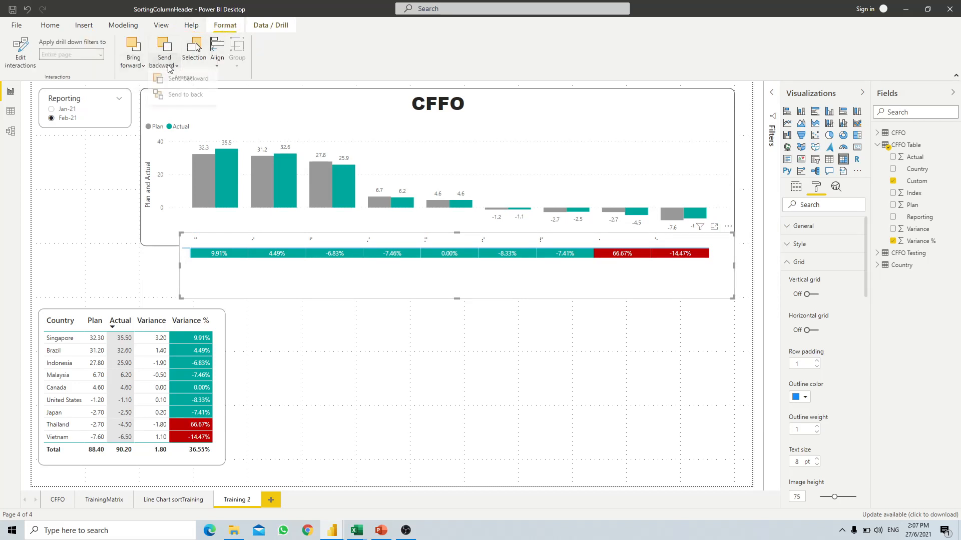
pyautogui.click(164, 98)
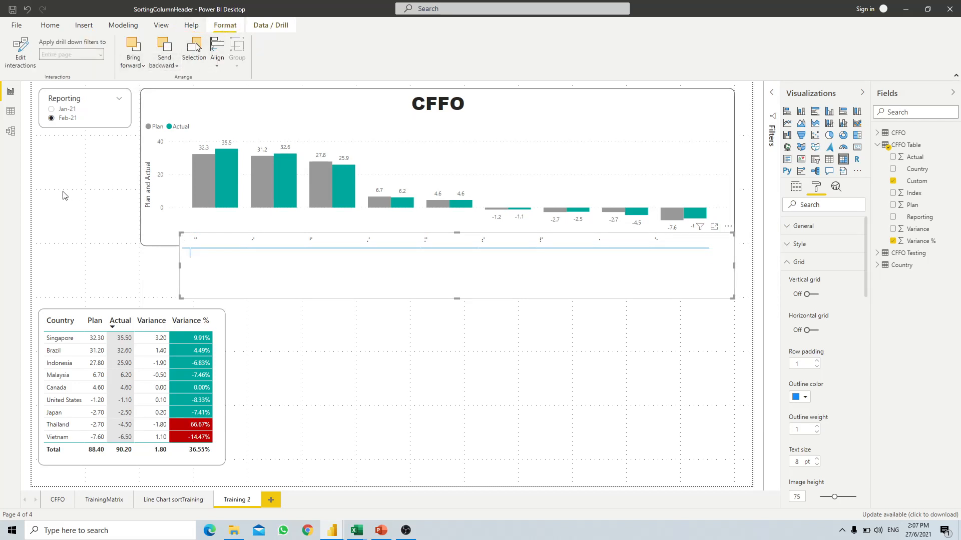
# - Shorten the matrix from its bottom edge to a single value row
pyautogui.click(93, 225)
pyautogui.click(445, 295)
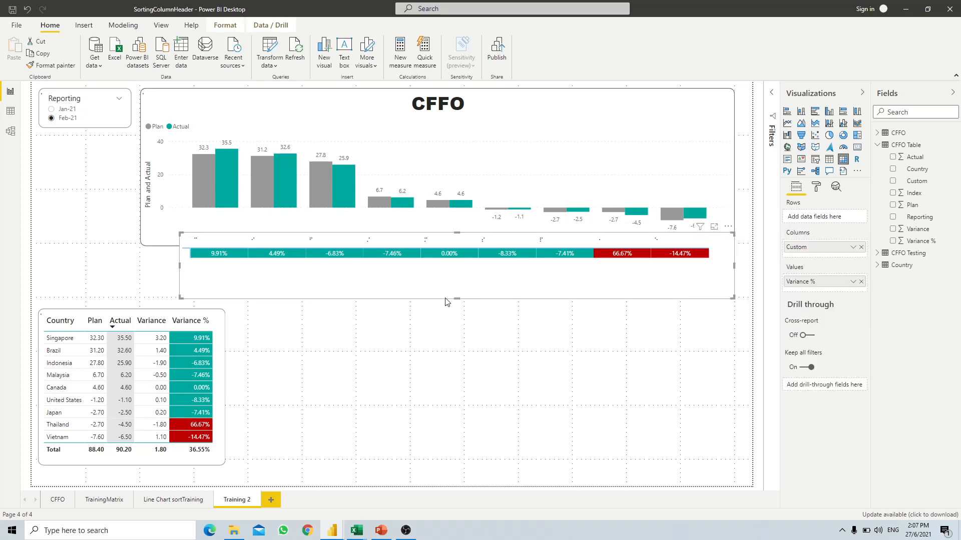
pyautogui.moveTo(457, 299); pyautogui.dragTo(458, 266)
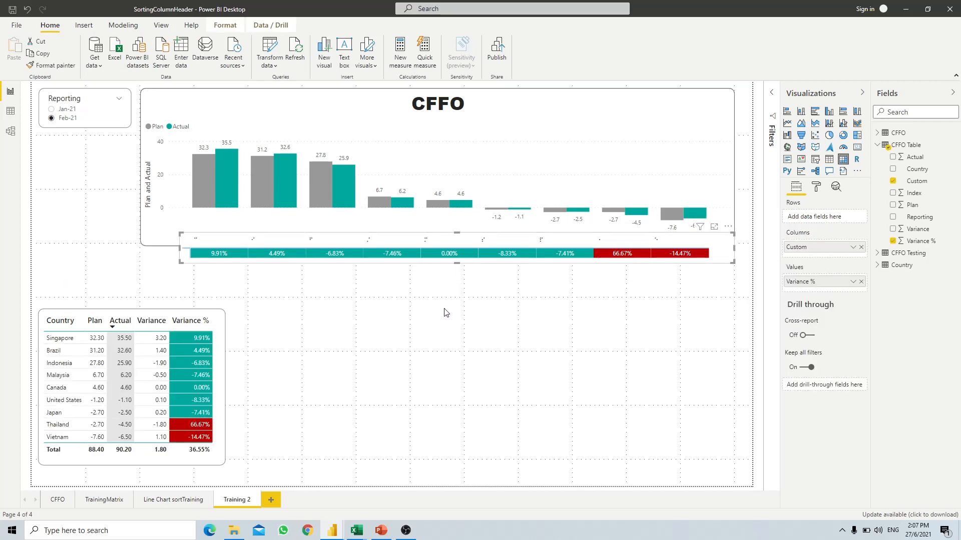
pyautogui.click(323, 285)
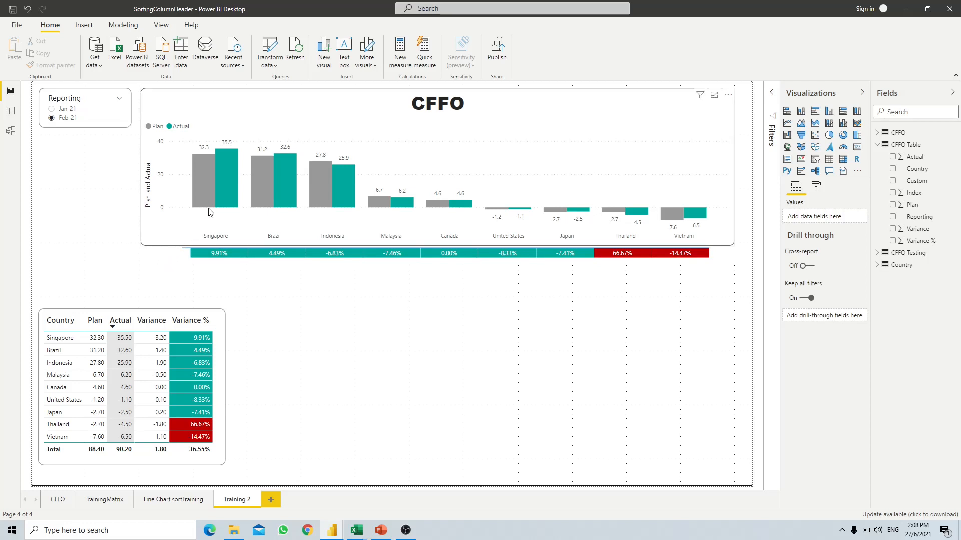
# - Insert a 'Var %' text box and size it as a label left of the strip
pyautogui.click(93, 31)
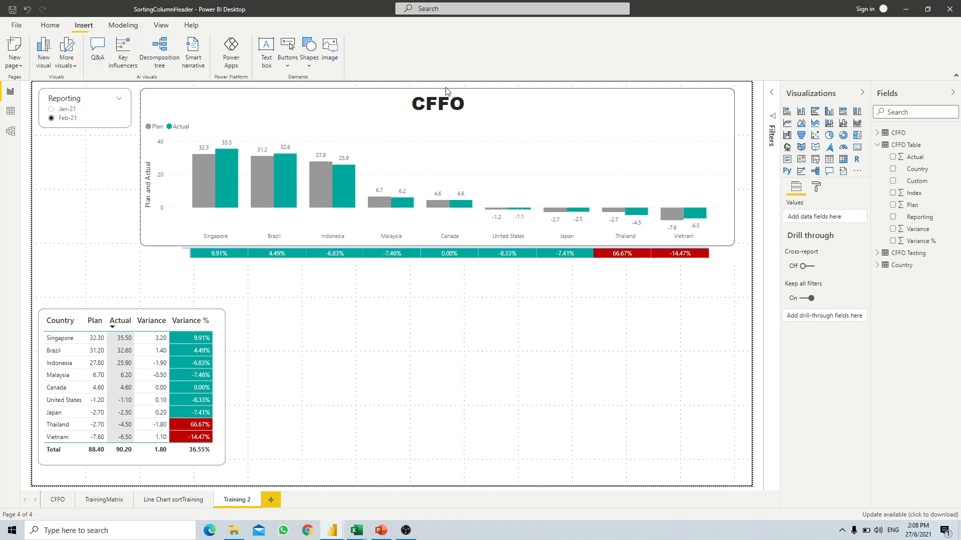
pyautogui.click(273, 72)
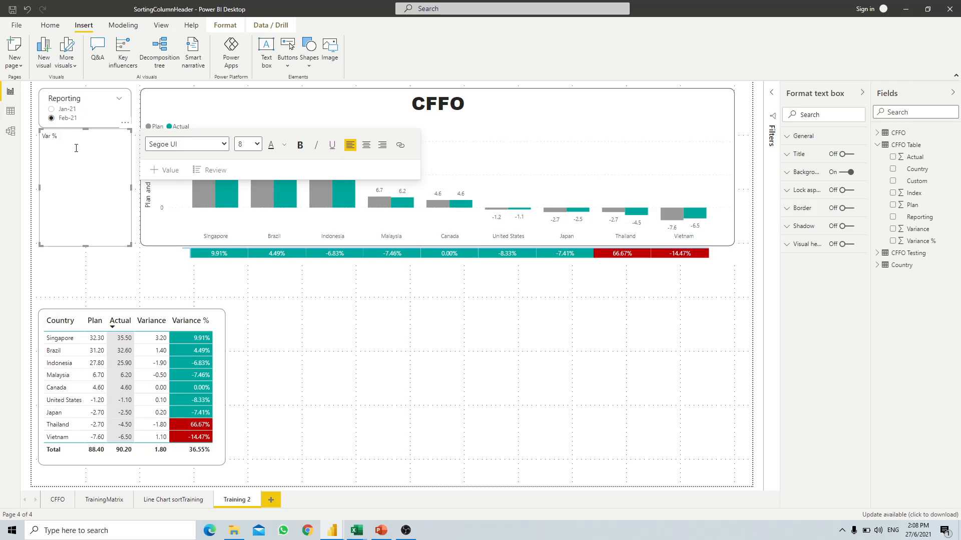
pyautogui.moveTo(128, 243); pyautogui.dragTo(182, 274)
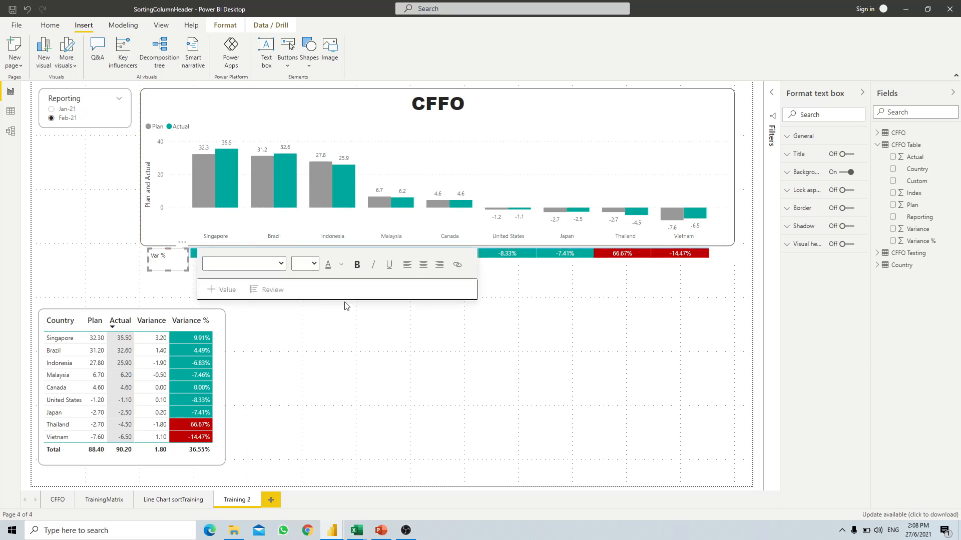
pyautogui.click(557, 333)
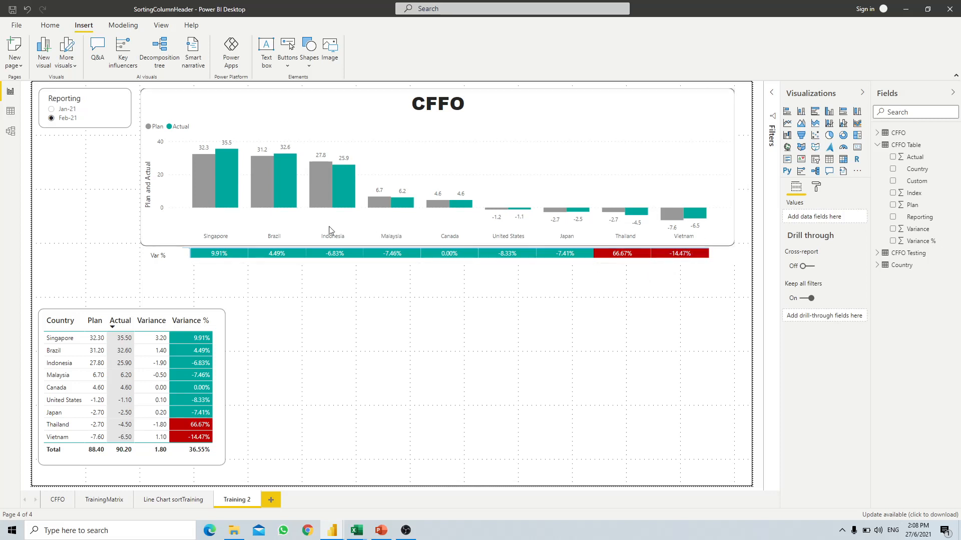
pyautogui.click(52, 110)
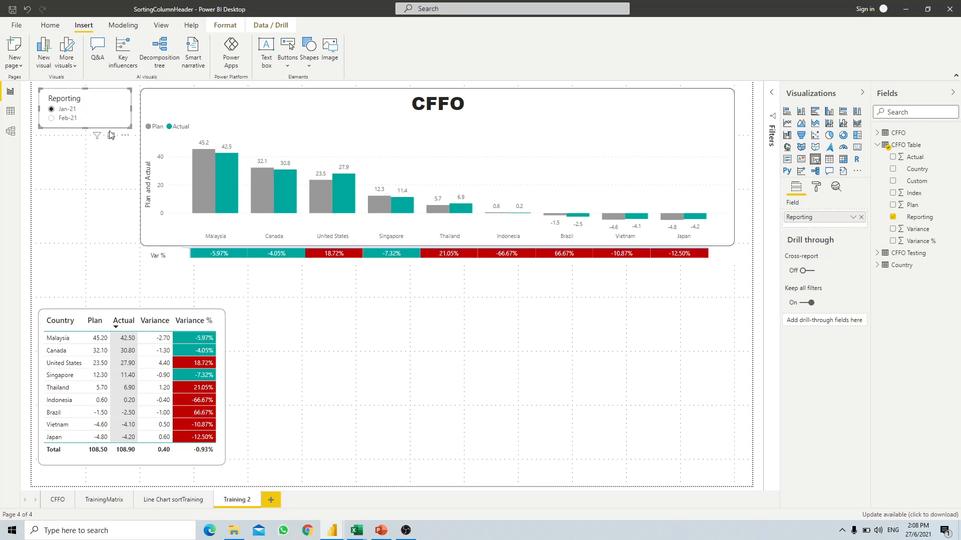
pyautogui.click(66, 122)
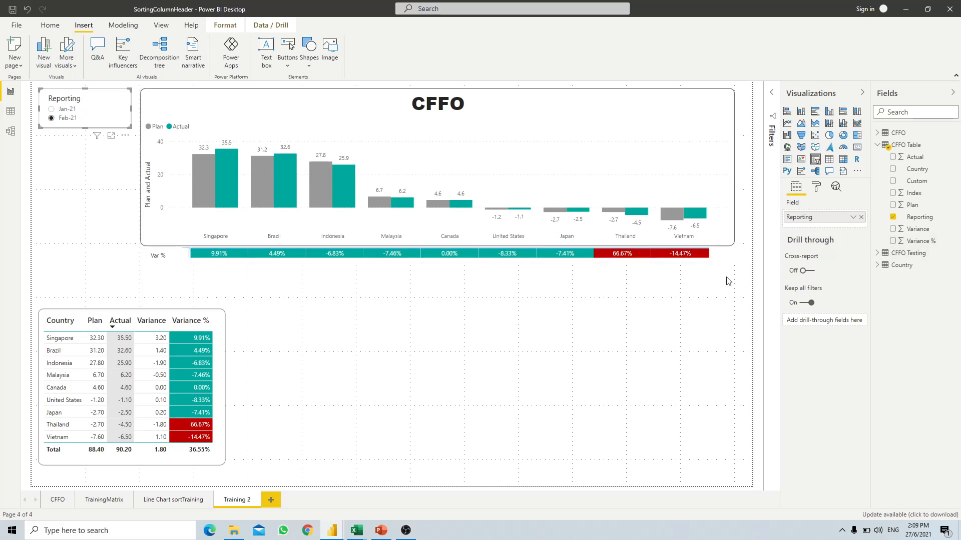
pyautogui.click(717, 260)
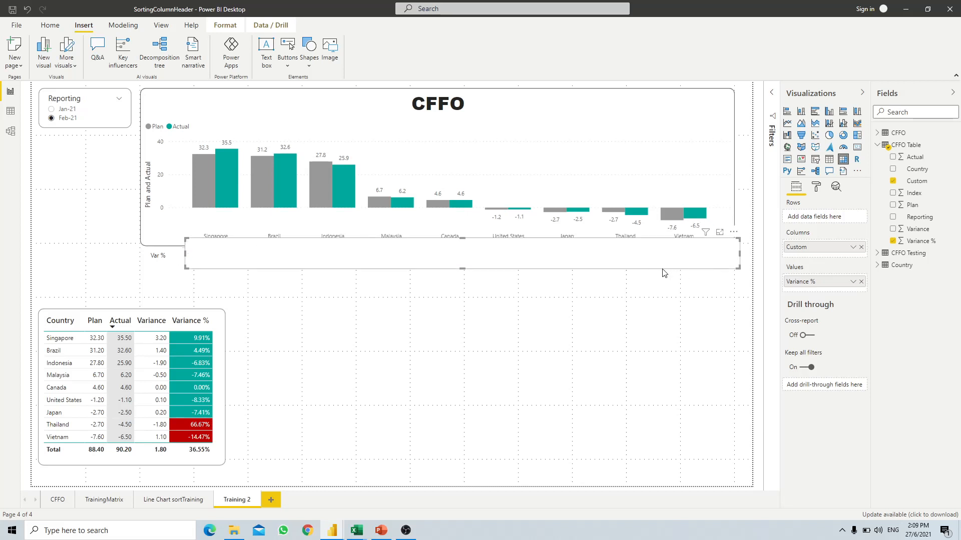
# - Move the duplicated matrix slightly down and send it behind the chart
pyautogui.moveTo(668, 269); pyautogui.dragTo(674, 284)
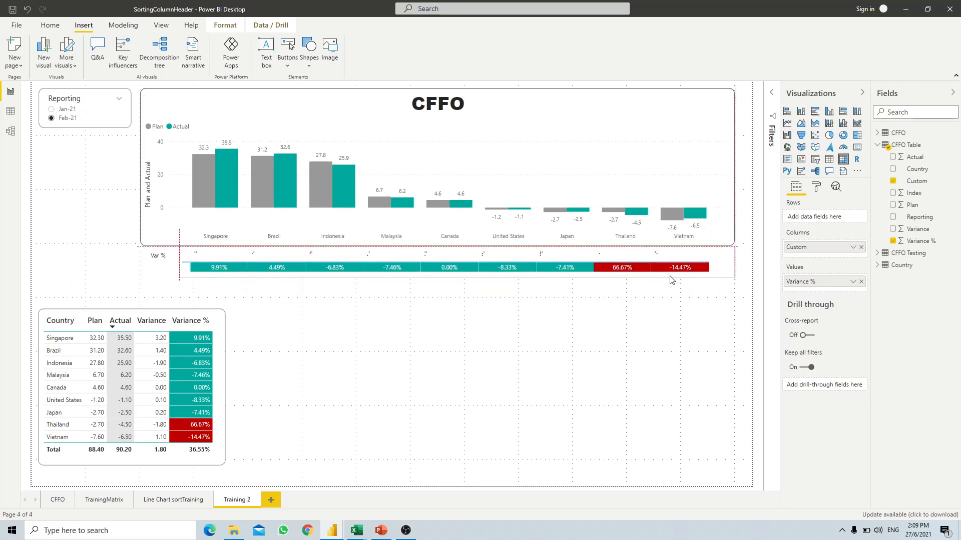
pyautogui.click(225, 26)
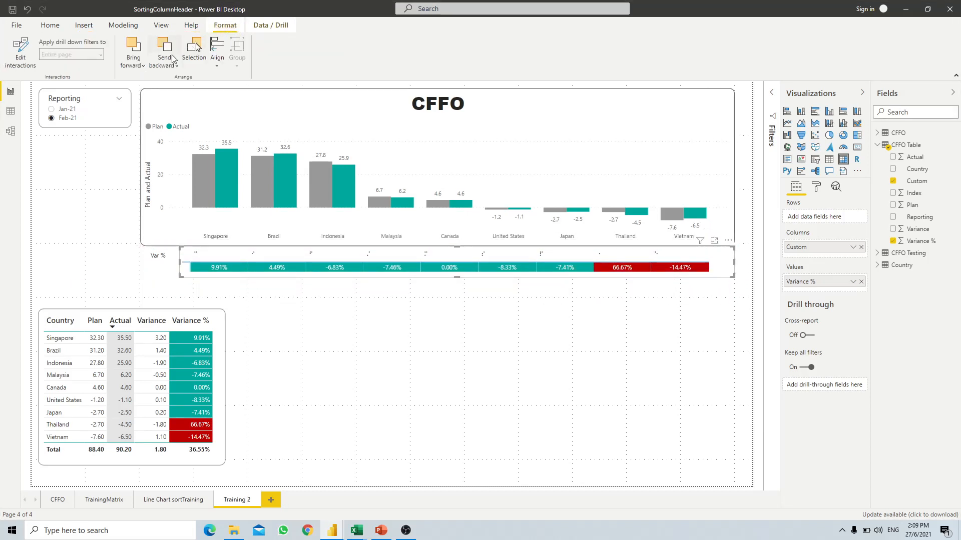
pyautogui.click(164, 62)
pyautogui.click(213, 101)
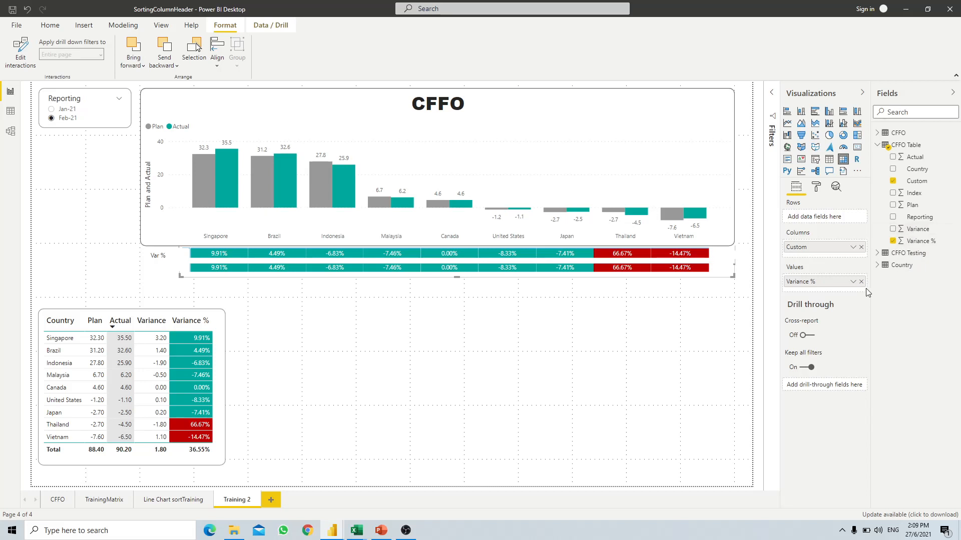
# - Replace Variance % with Variance in the duplicate matrix's Values
pyautogui.click(918, 240)
pyautogui.moveTo(920, 234); pyautogui.dragTo(841, 283)
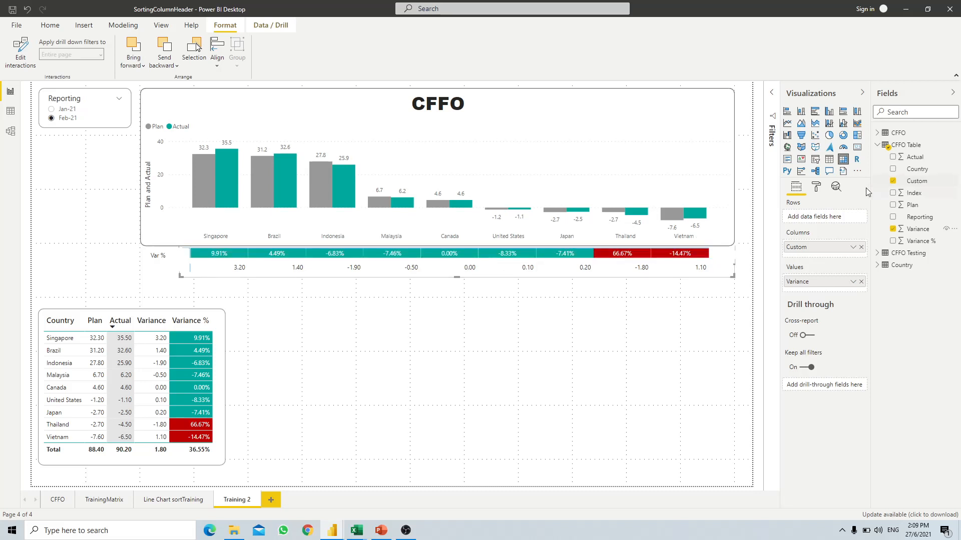
pyautogui.click(816, 188)
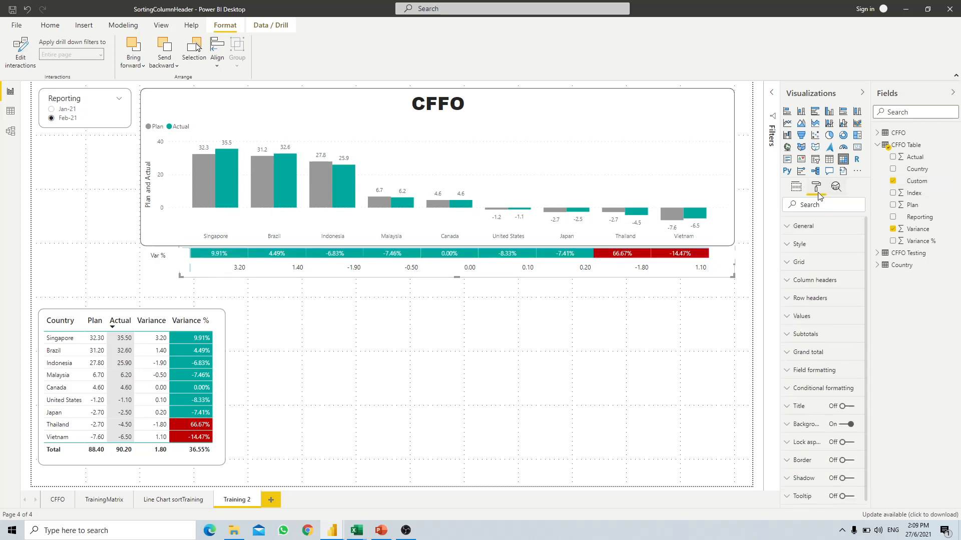
# - Turn on background colouring for Variance, formatted by rules based on Variance %
pyautogui.click(792, 388)
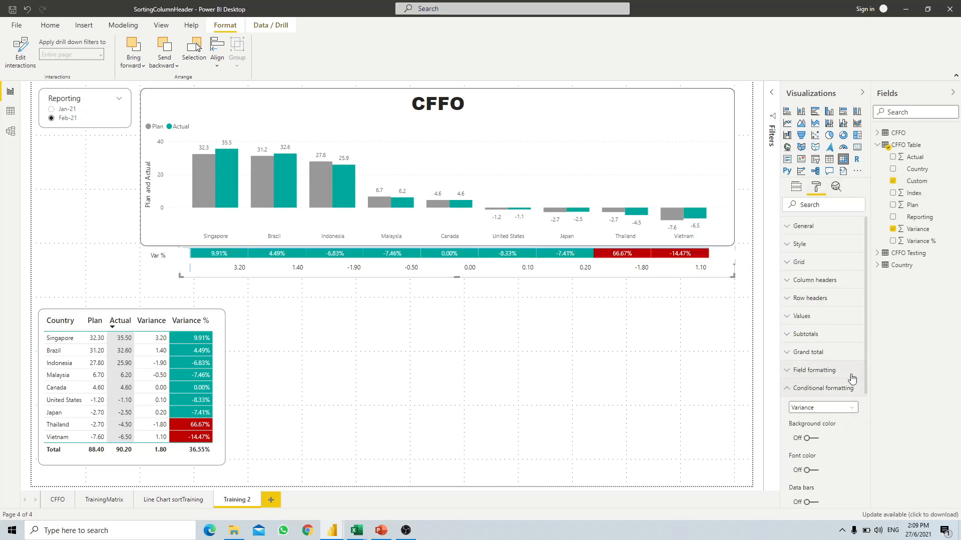
pyautogui.scroll(-1, 825, 397)
pyautogui.click(809, 388)
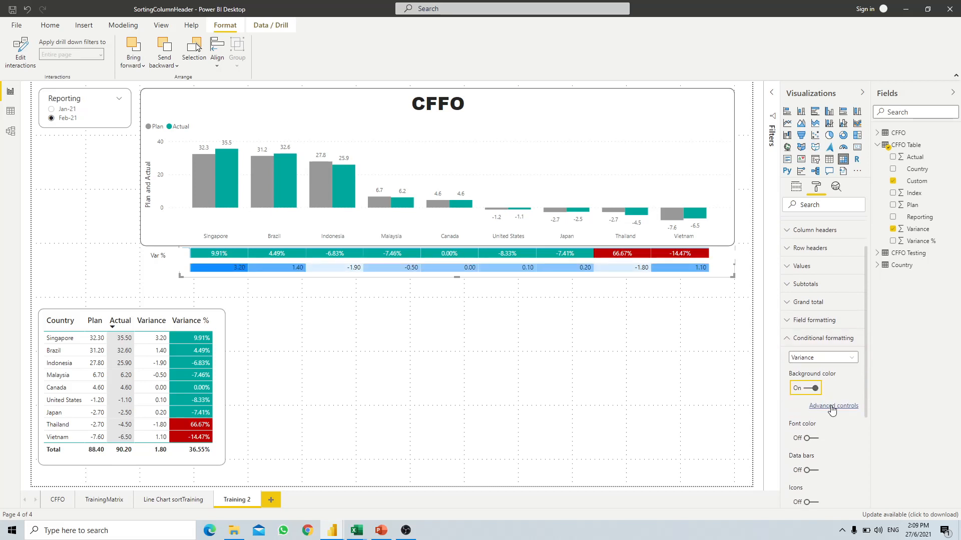
pyautogui.click(832, 405)
pyautogui.click(354, 157)
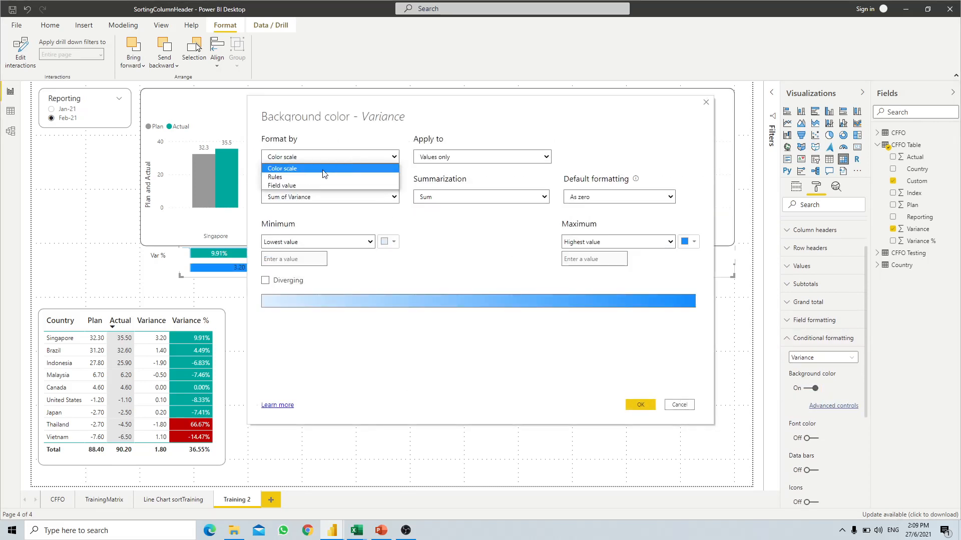
pyautogui.click(303, 172)
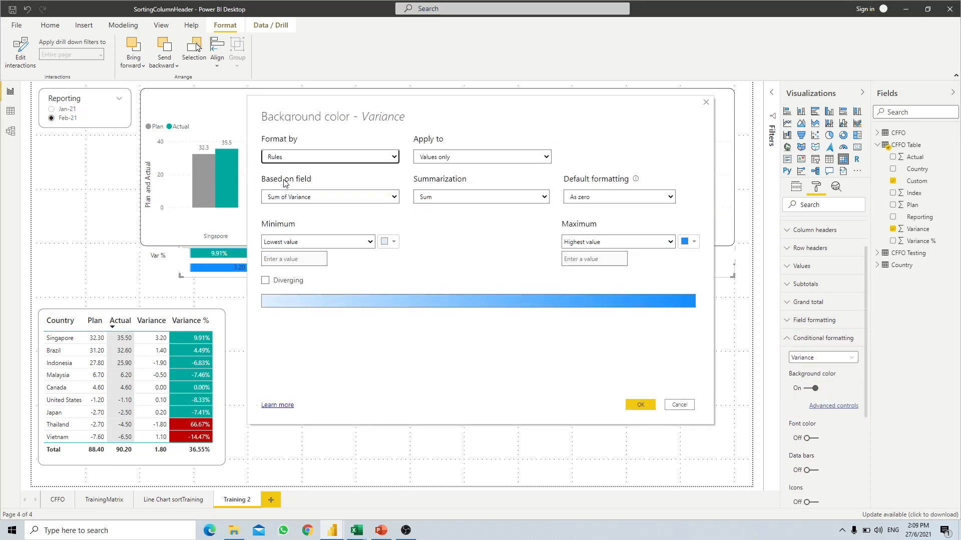
pyautogui.click(303, 197)
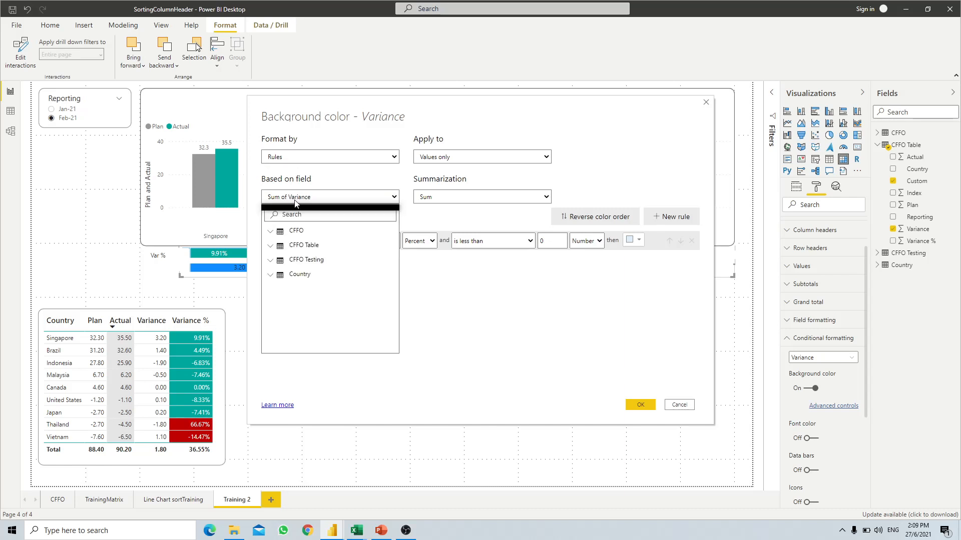
pyautogui.click(271, 246)
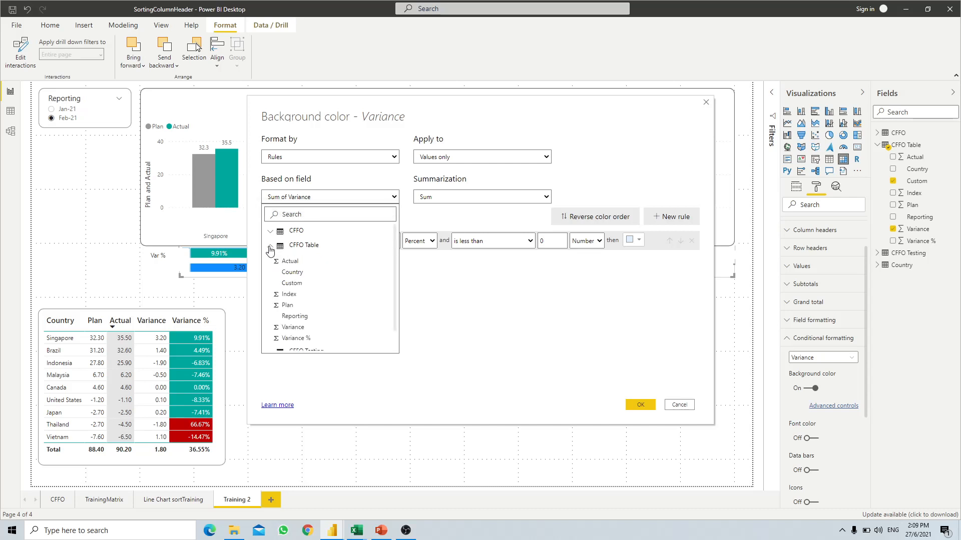
pyautogui.scroll(-2, 306, 294)
pyautogui.click(311, 315)
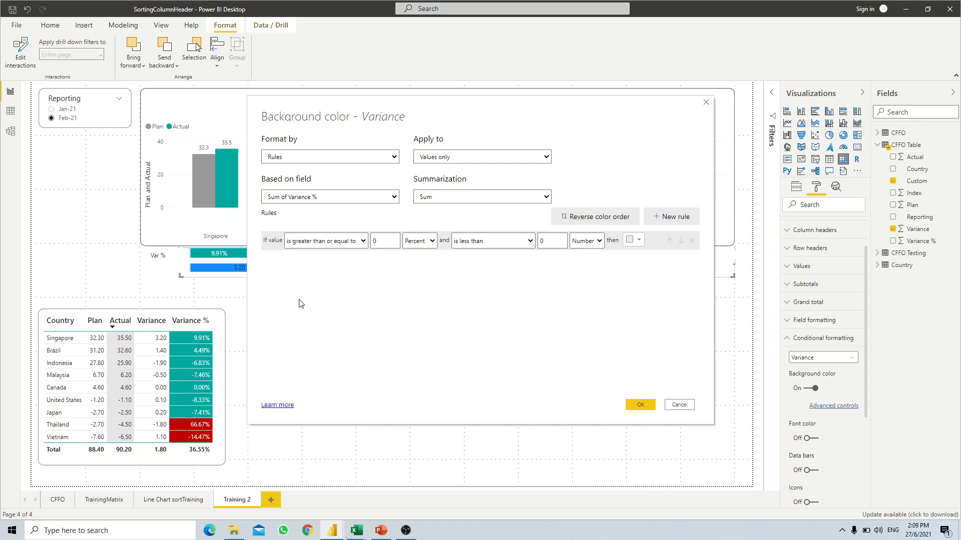
# - Add two more colour rules and set all three rules' value types to Number
pyautogui.doubleClick(670, 216)
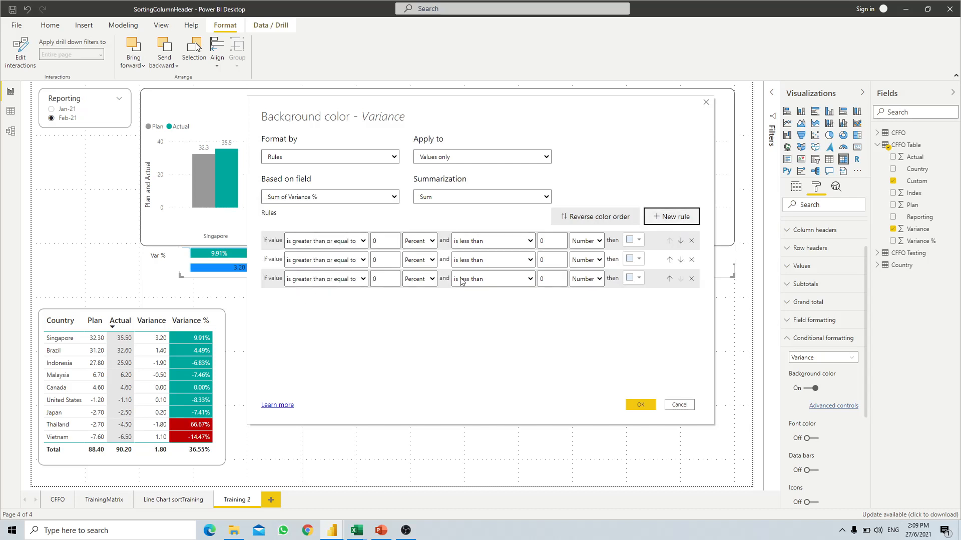
pyautogui.click(414, 243)
pyautogui.click(416, 259)
pyautogui.click(417, 244)
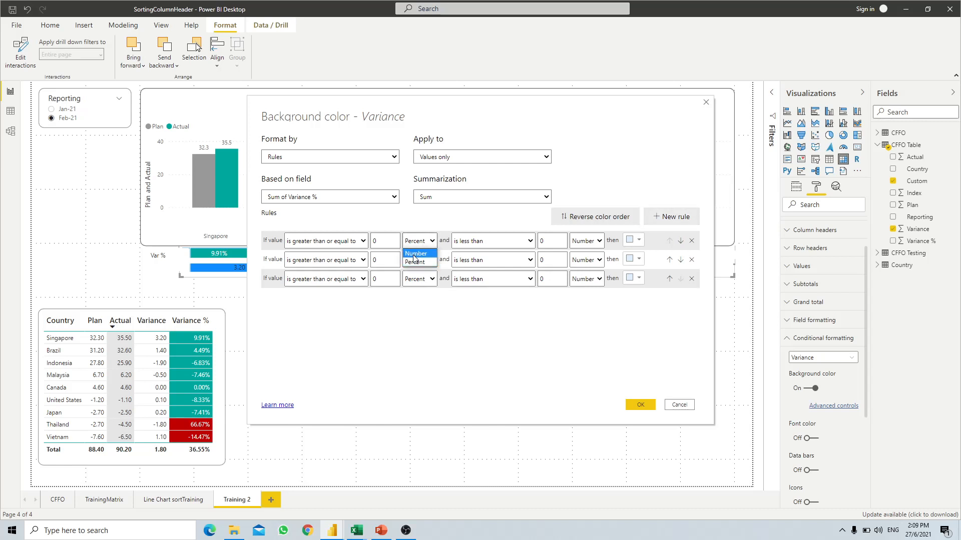
pyautogui.click(416, 254)
pyautogui.click(414, 263)
pyautogui.click(415, 272)
pyautogui.click(419, 279)
pyautogui.click(414, 300)
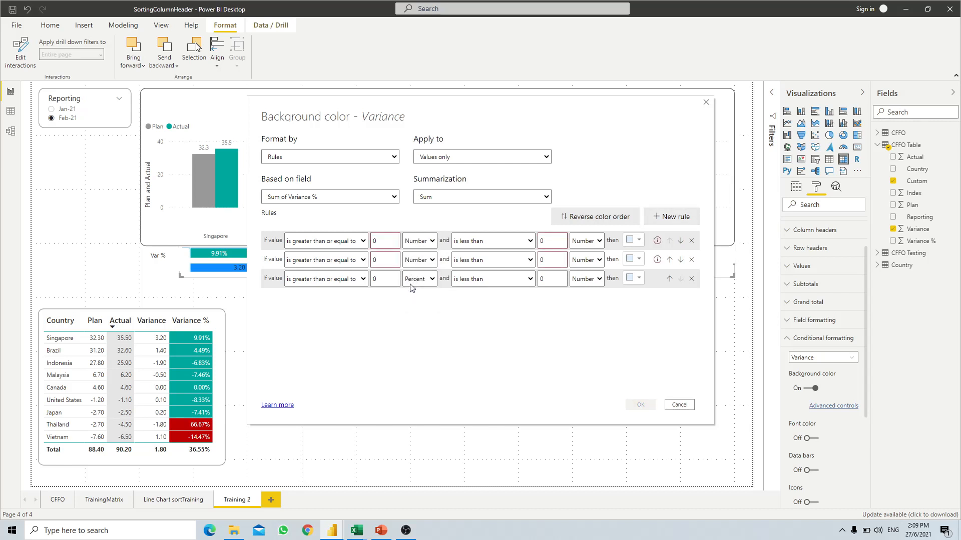
pyautogui.click(419, 279)
pyautogui.click(410, 292)
# - Make the first two rules strictly 'greater than' and the third rule's upper bound inclusive
pyautogui.click(350, 281)
pyautogui.click(346, 281)
pyautogui.click(518, 283)
pyautogui.click(472, 300)
pyautogui.click(345, 260)
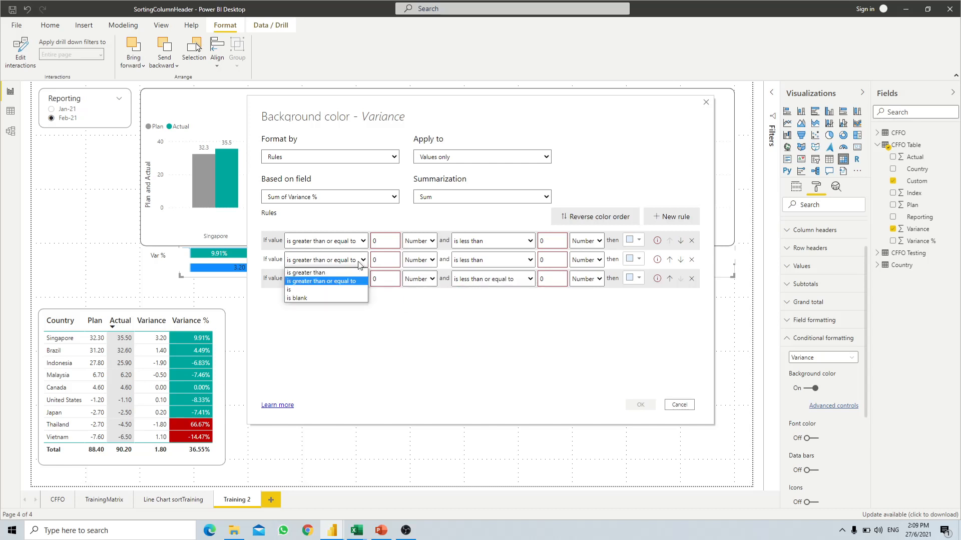
pyautogui.click(339, 273)
pyautogui.click(346, 240)
pyautogui.click(345, 254)
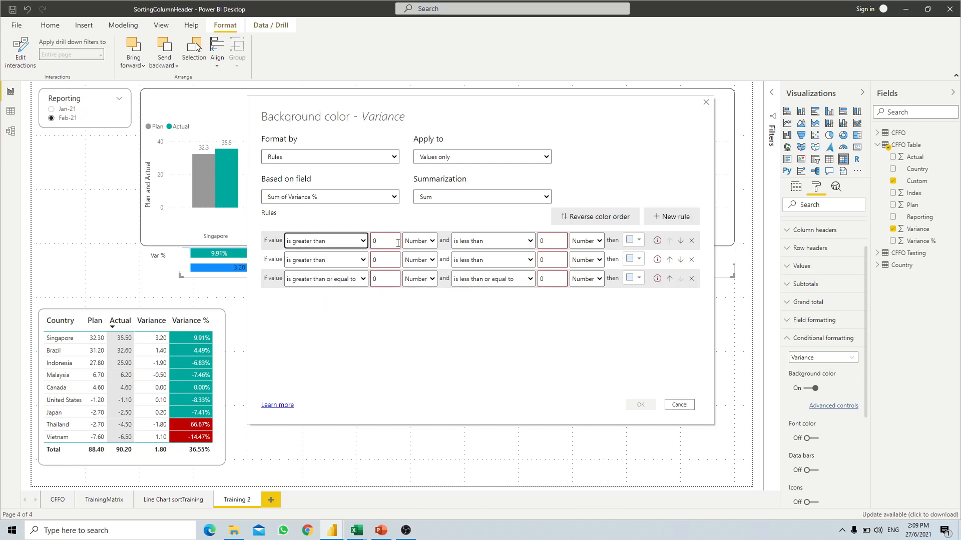
# - Enter thresholds so the second rule ends at -0.1 and the third spans -0.1 to .1
pyautogui.click(392, 242)
pyautogui.moveTo(553, 243); pyautogui.dragTo(510, 245)
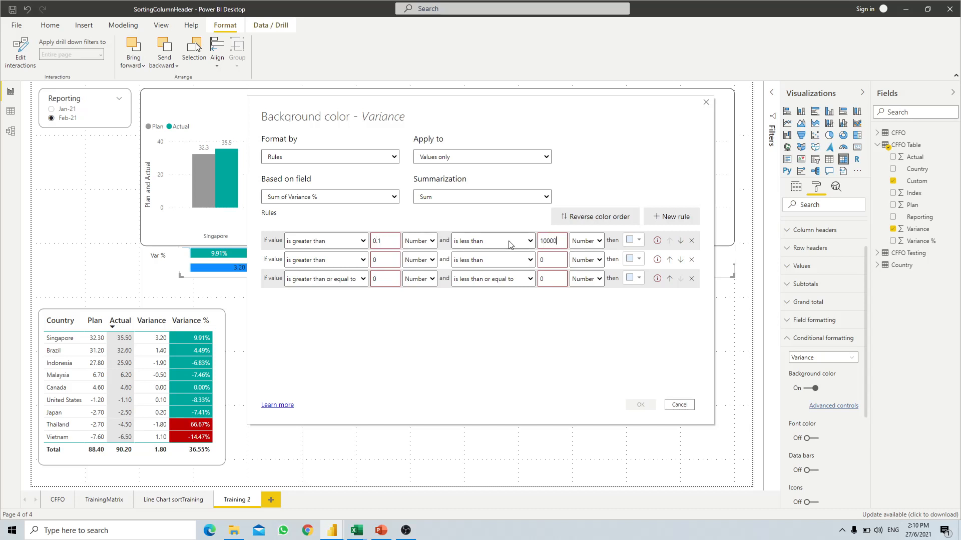
pyautogui.moveTo(369, 262); pyautogui.dragTo(355, 262)
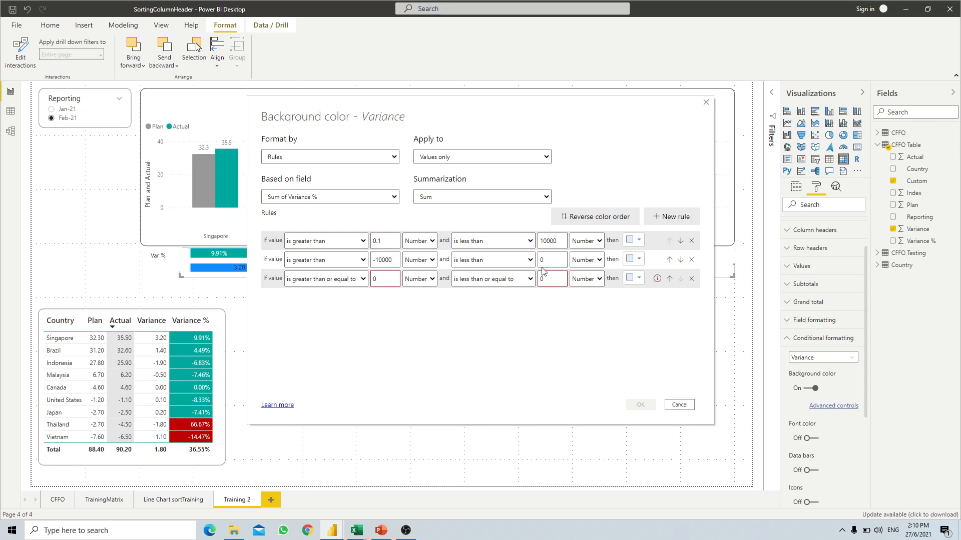
pyautogui.moveTo(529, 263); pyautogui.dragTo(489, 249)
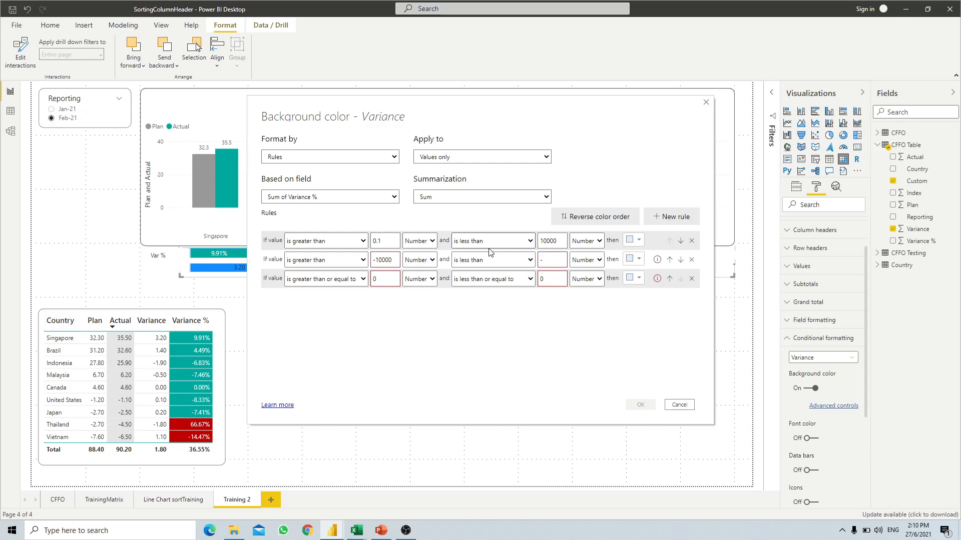
pyautogui.write('-0.1')
pyautogui.click(383, 280)
pyautogui.doubleClick(392, 278)
pyautogui.write('-')
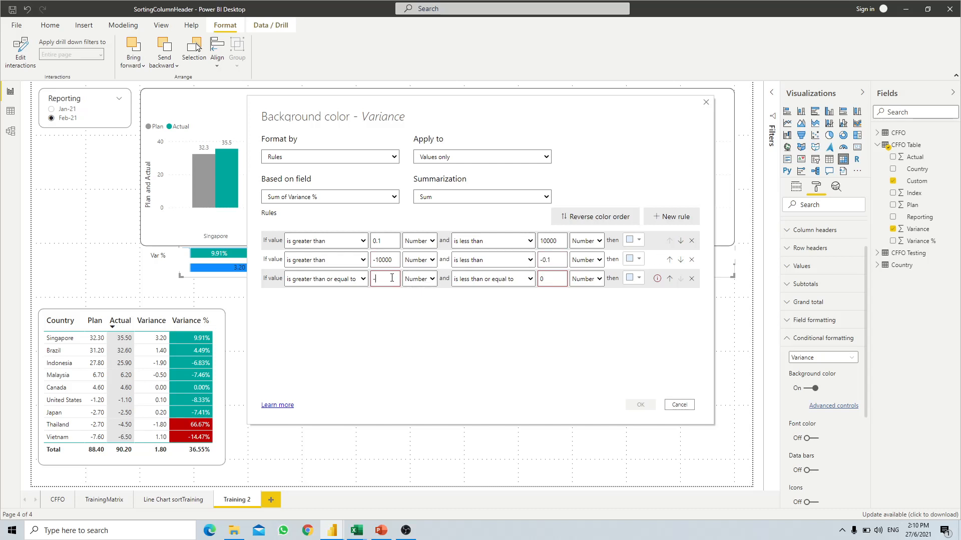
pyautogui.write('0.1')
pyautogui.click(549, 278)
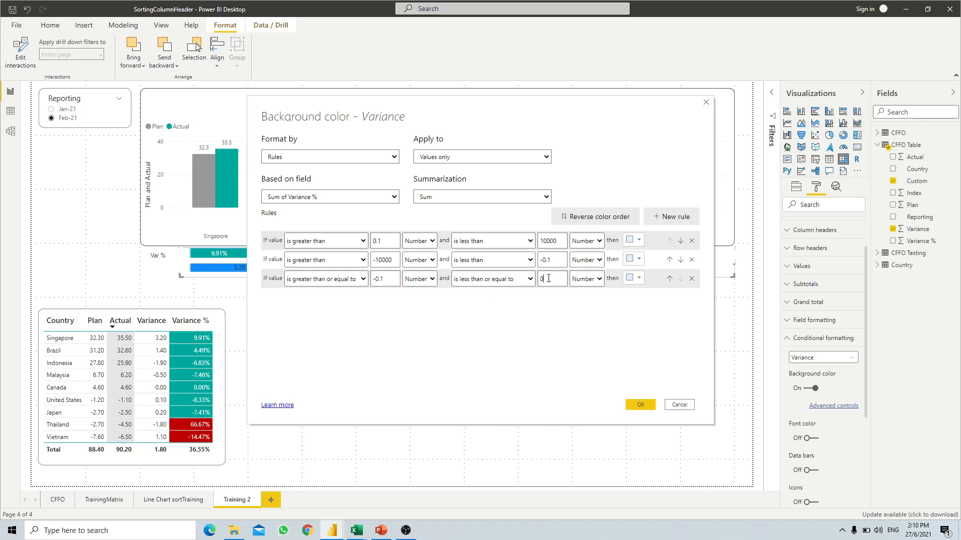
pyautogui.write('.1')
# - Colour the third rule teal and the other two dark red, then apply the rules
pyautogui.click(639, 280)
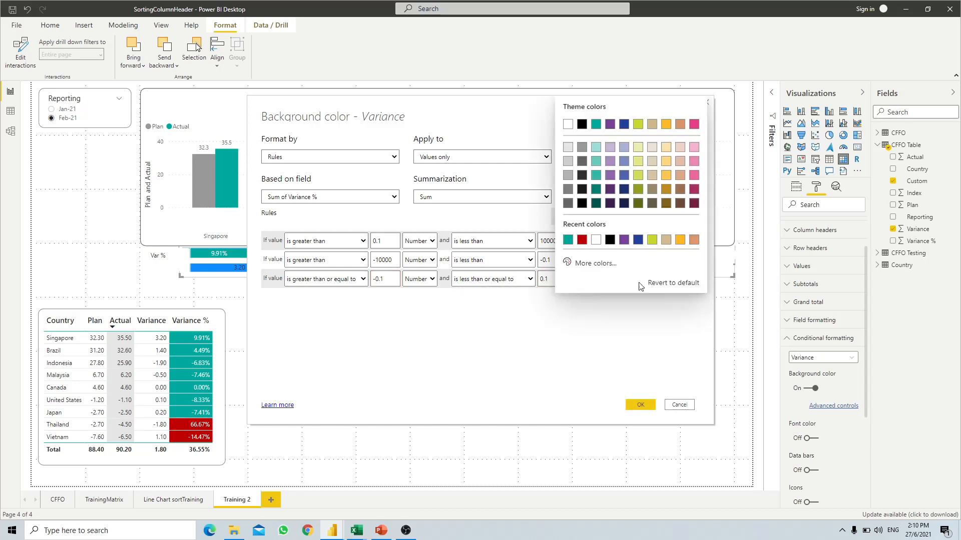
pyautogui.click(567, 239)
pyautogui.click(638, 261)
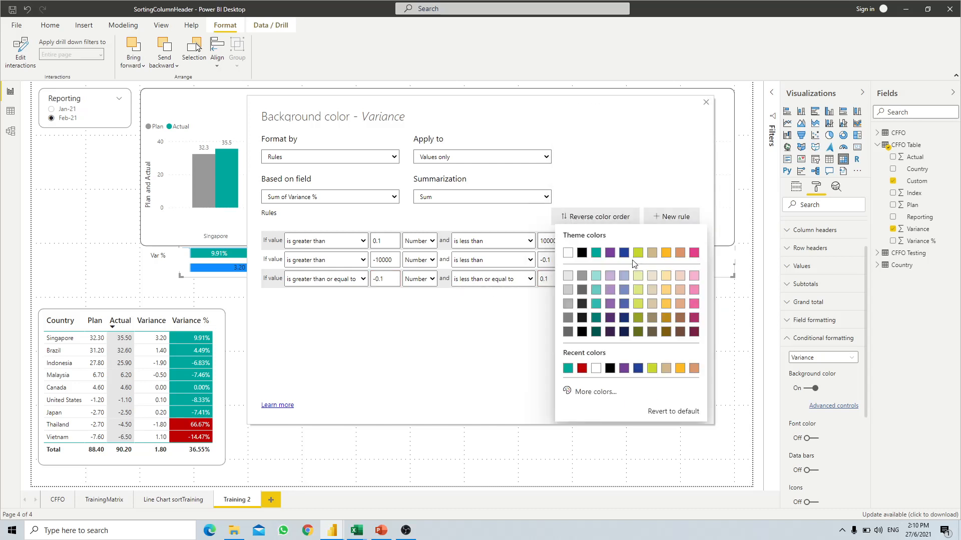
pyautogui.click(582, 373)
pyautogui.click(638, 242)
pyautogui.click(568, 370)
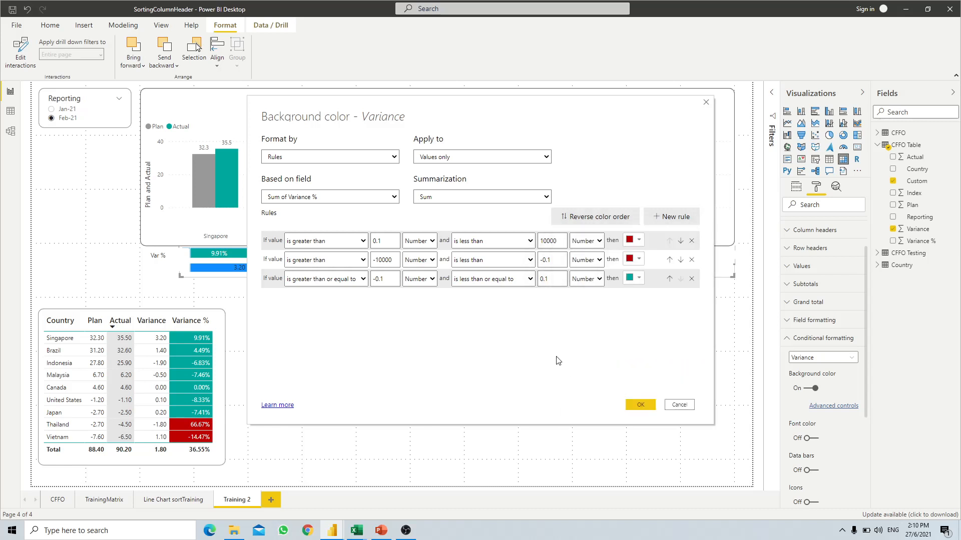
pyautogui.click(650, 404)
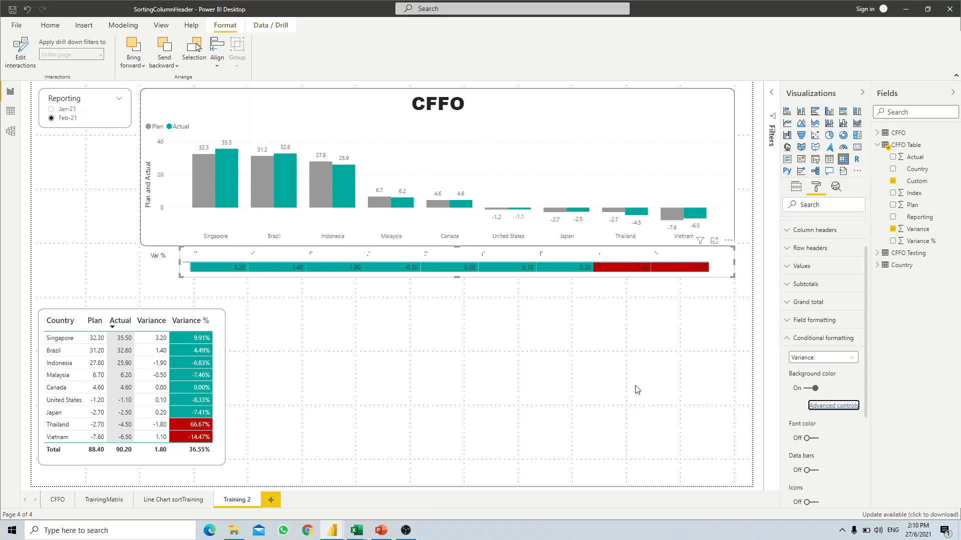
# - Nudge the Variance row slightly right and shorten the Var % visual from the bottom
pyautogui.click(543, 392)
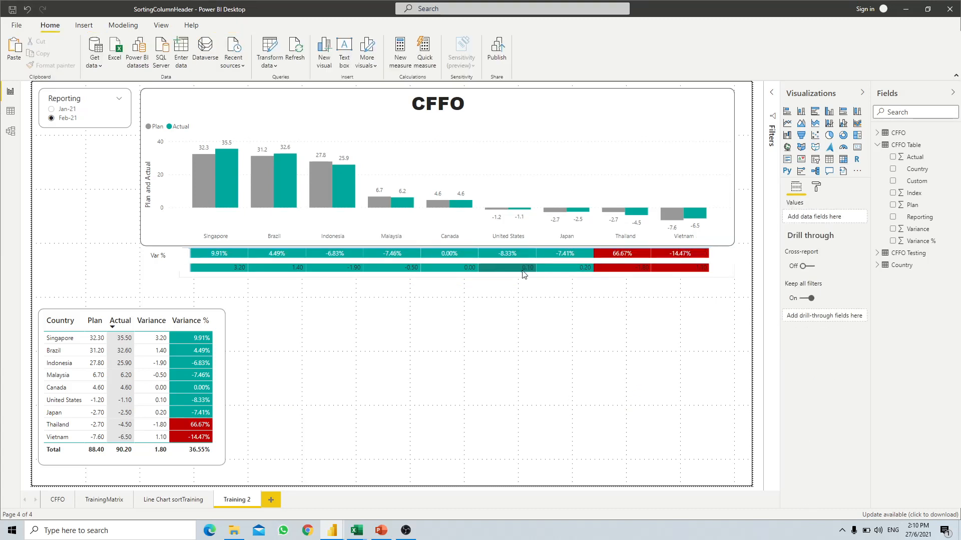
pyautogui.click(720, 273)
pyautogui.moveTo(718, 277); pyautogui.dragTo(724, 277)
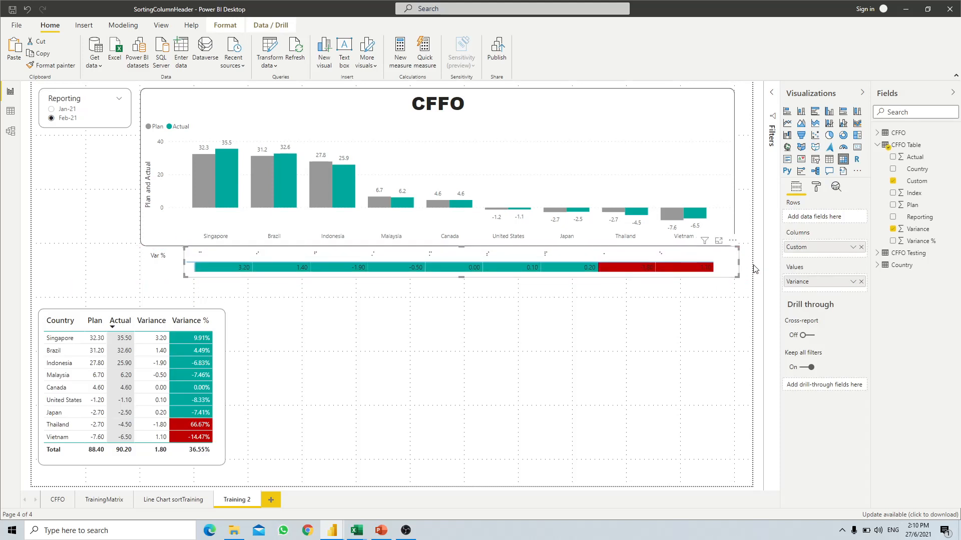
pyautogui.click(685, 344)
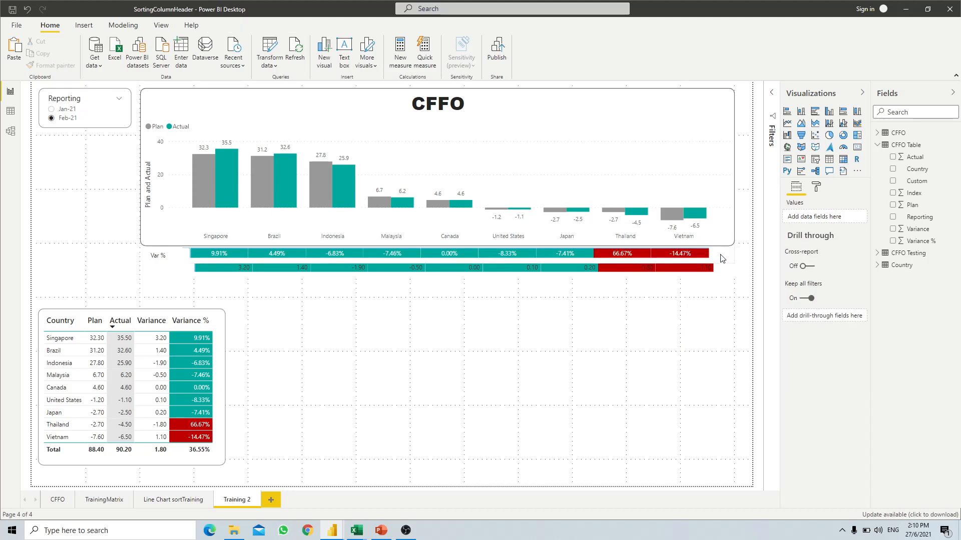
pyautogui.click(461, 269)
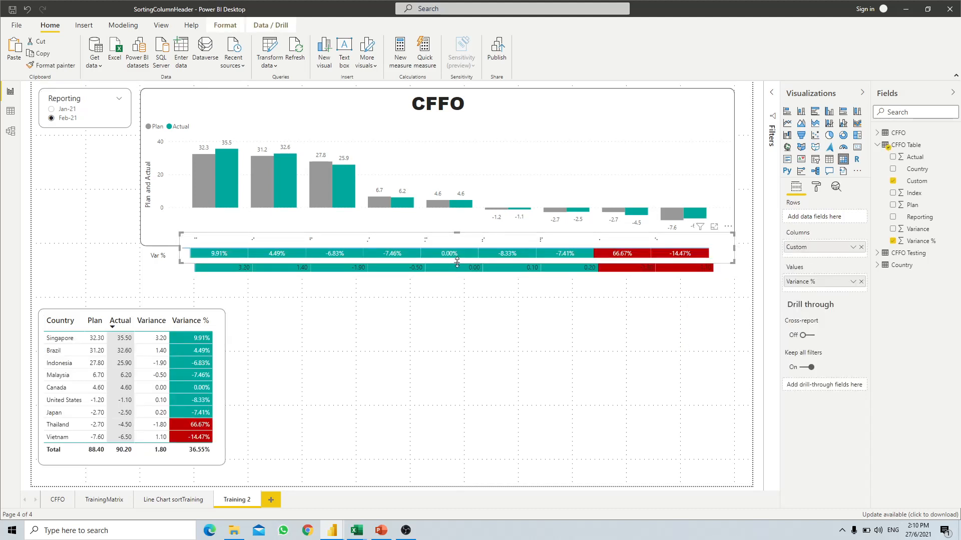
pyautogui.moveTo(457, 263); pyautogui.dragTo(459, 261)
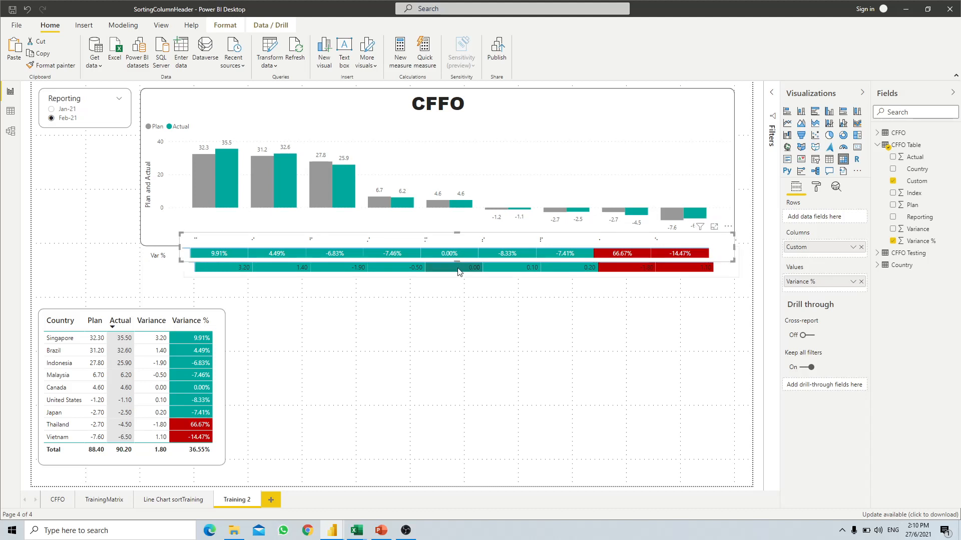
pyautogui.click(818, 187)
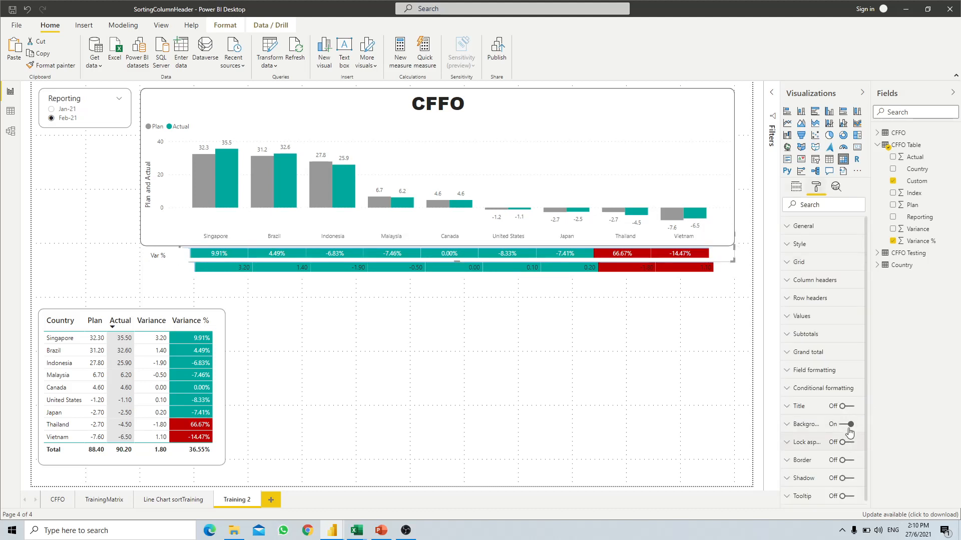
pyautogui.click(658, 330)
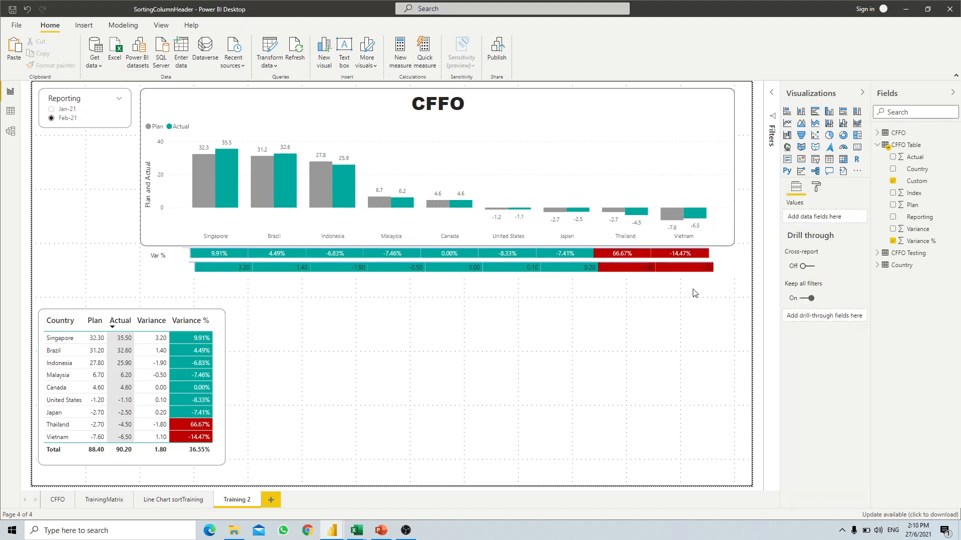
# - Shift the Variance row under the Var % row and check the two line up
pyautogui.click(728, 277)
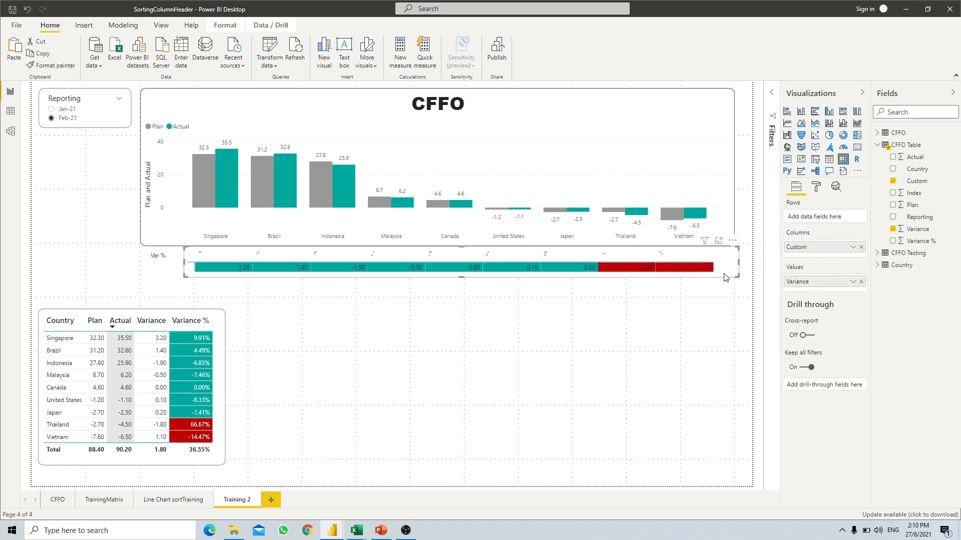
pyautogui.moveTo(722, 275); pyautogui.dragTo(717, 276)
pyautogui.click(707, 305)
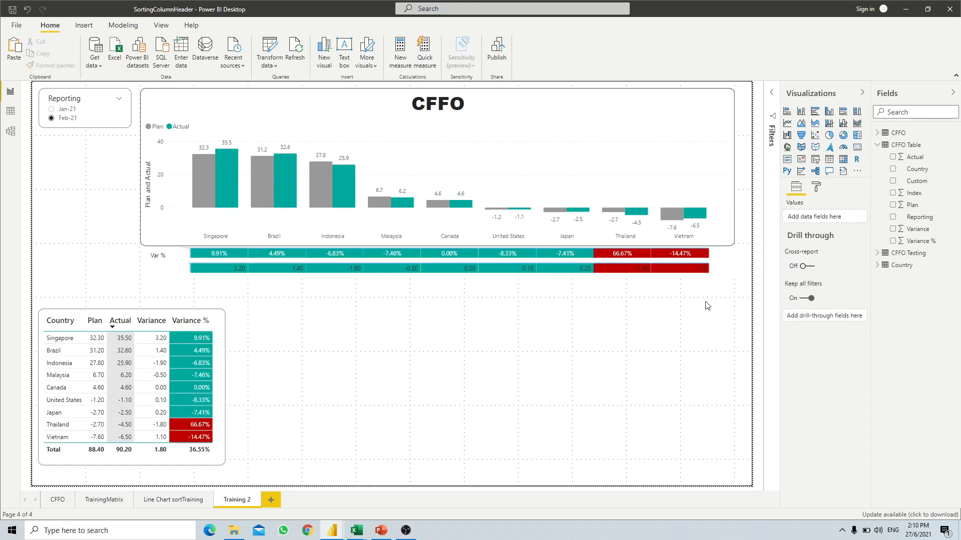
pyautogui.click(727, 279)
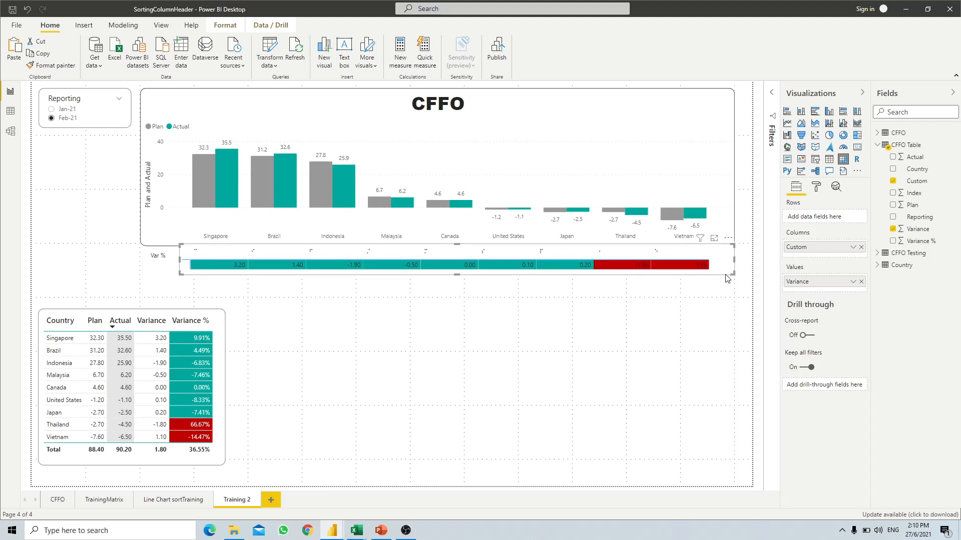
pyautogui.click(694, 326)
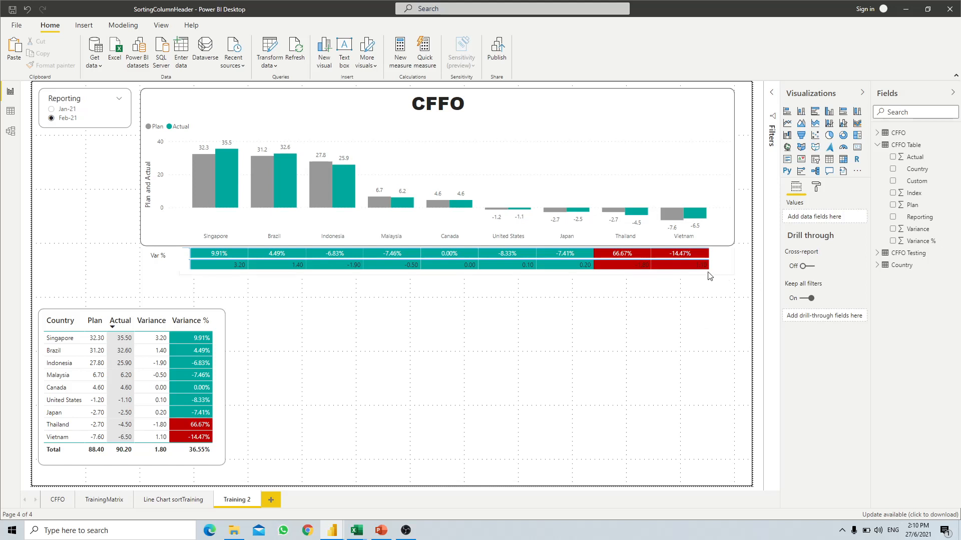
pyautogui.click(721, 273)
# - Center the Variance values and make their font white in Field formatting
pyautogui.click(819, 190)
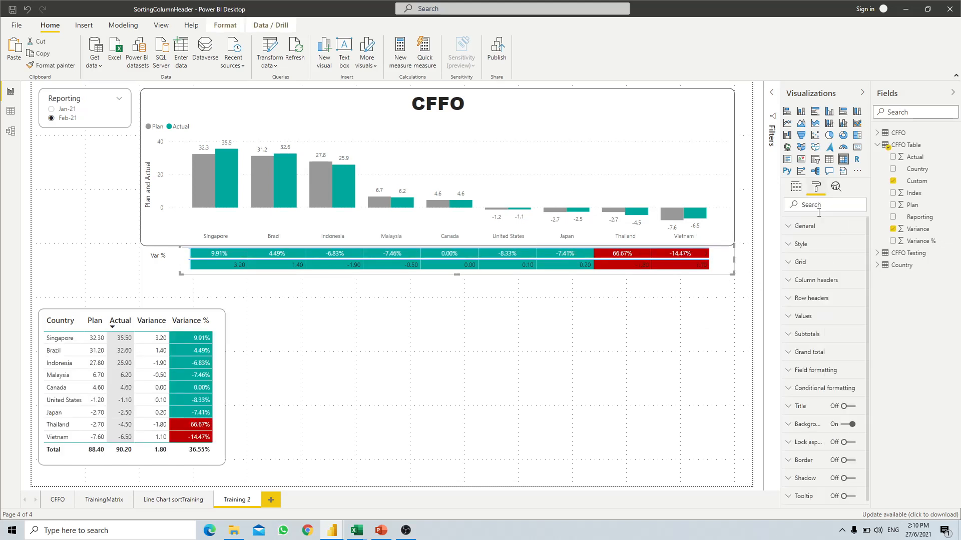
pyautogui.click(789, 371)
pyautogui.scroll(-2, 800, 350)
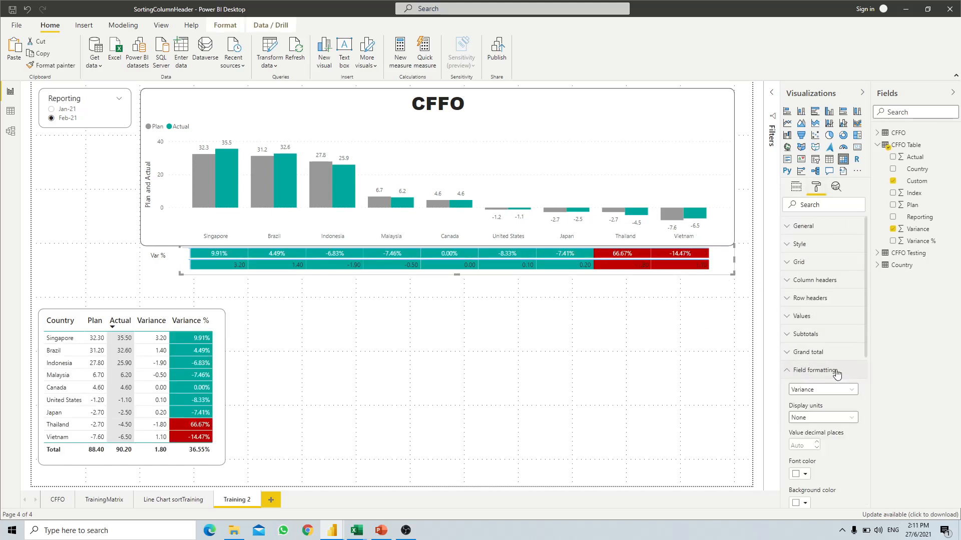
pyautogui.click(815, 432)
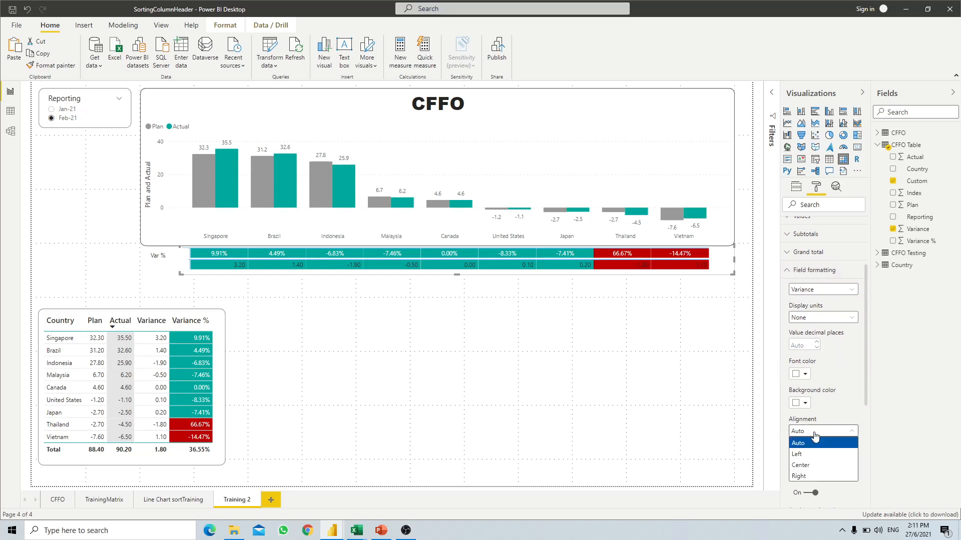
pyautogui.click(806, 465)
pyautogui.click(809, 379)
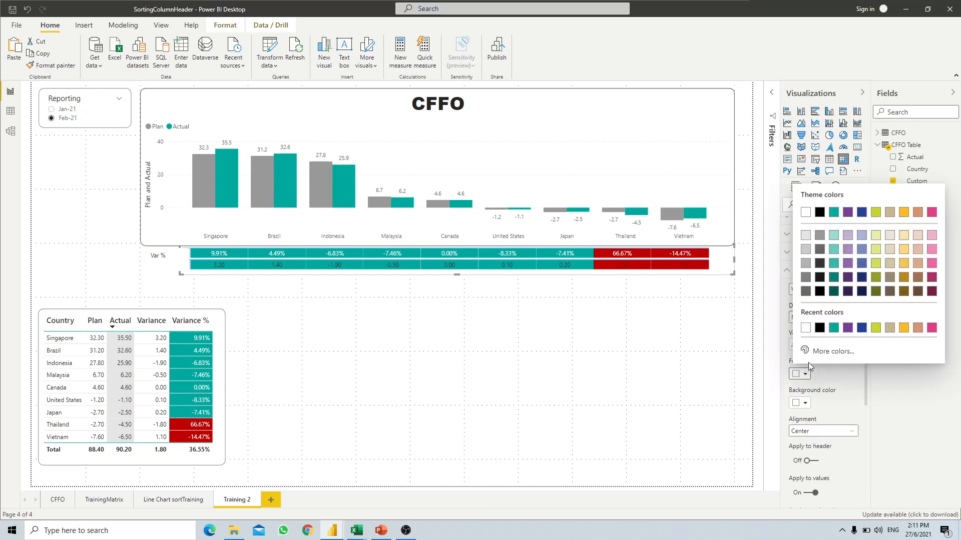
pyautogui.click(805, 212)
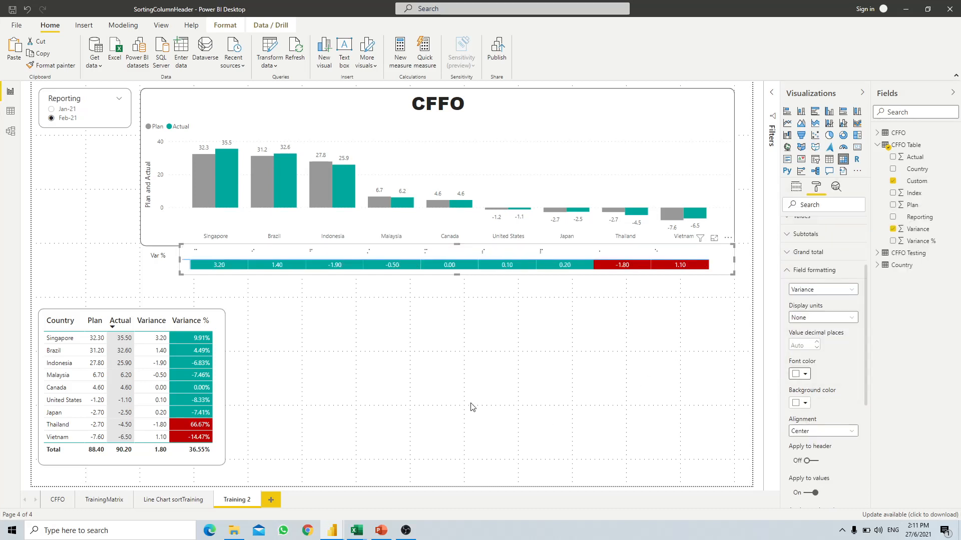
# - Select the 'Var %' label text box beside the strips
pyautogui.click(470, 407)
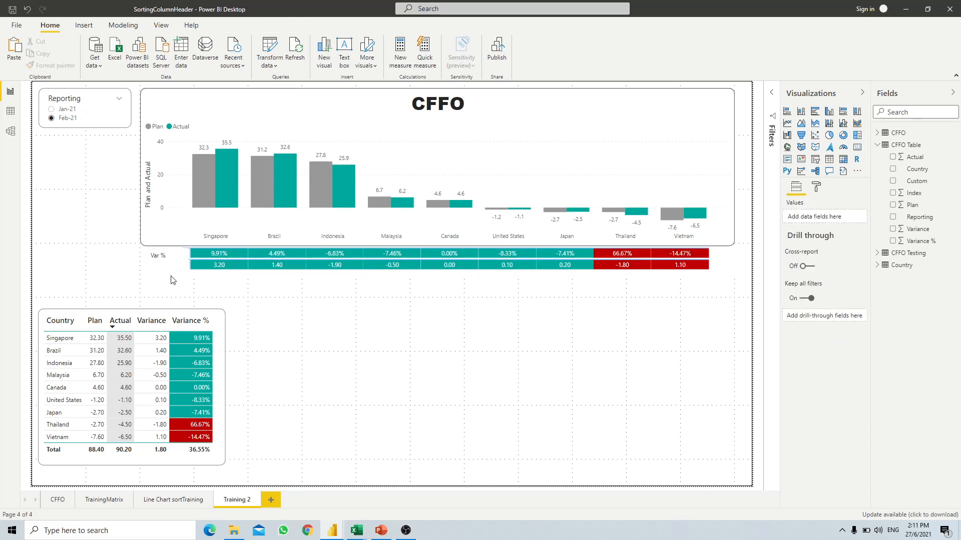
pyautogui.click(171, 257)
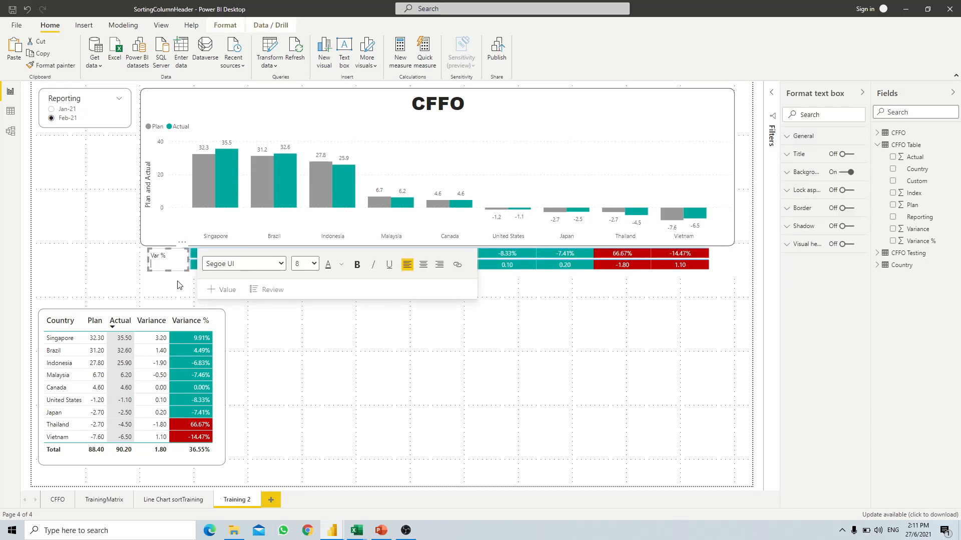
pyautogui.click(404, 361)
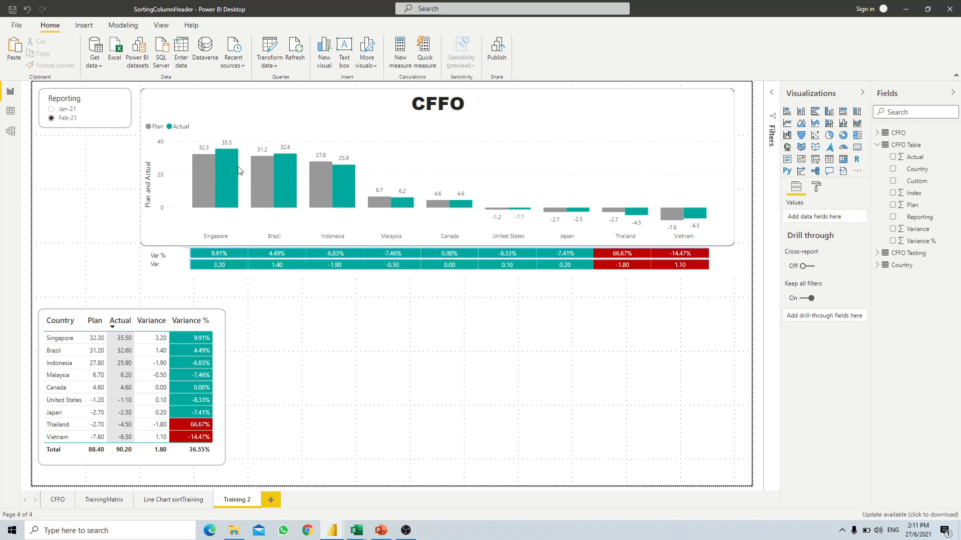
pyautogui.click(52, 109)
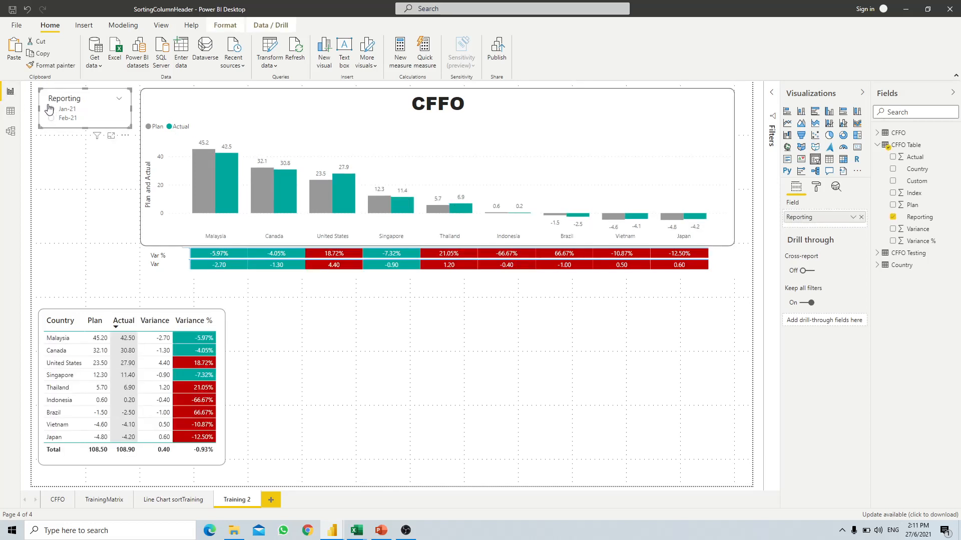
pyautogui.click(52, 118)
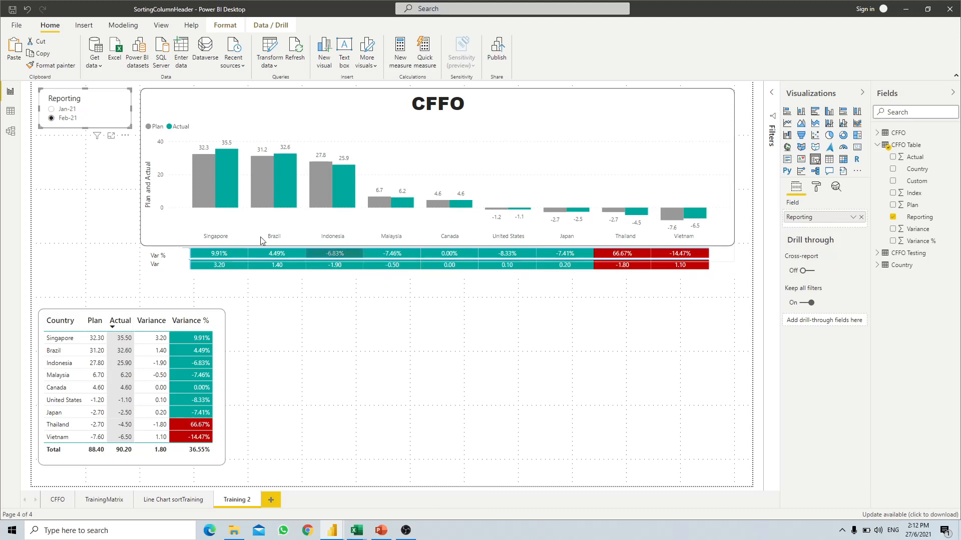
# - Scroll through the arrow characters (8663–8686) in the Unicode Characters List workbook, then return to the Unicode List report
pyautogui.moveTo(358, 531)
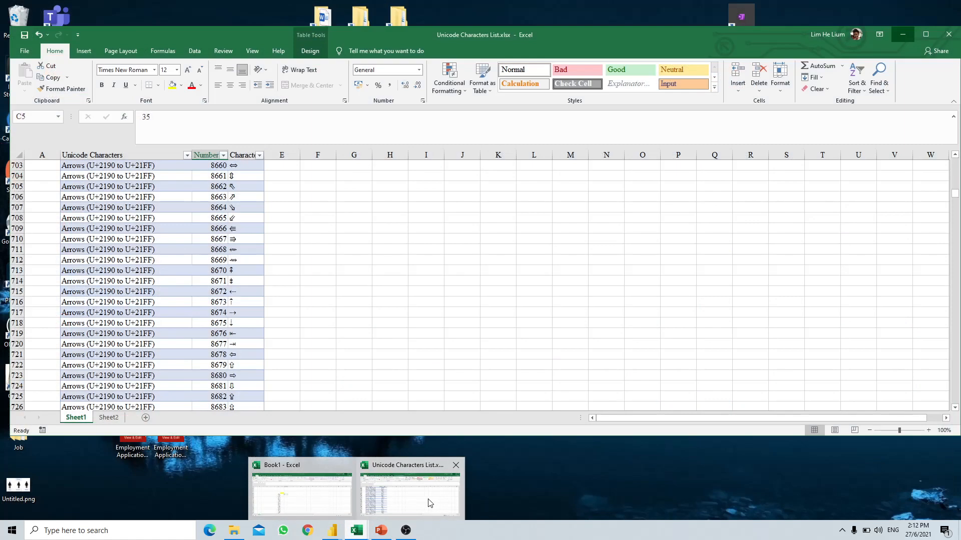
pyautogui.click(429, 502)
pyautogui.scroll(20, 298, 301)
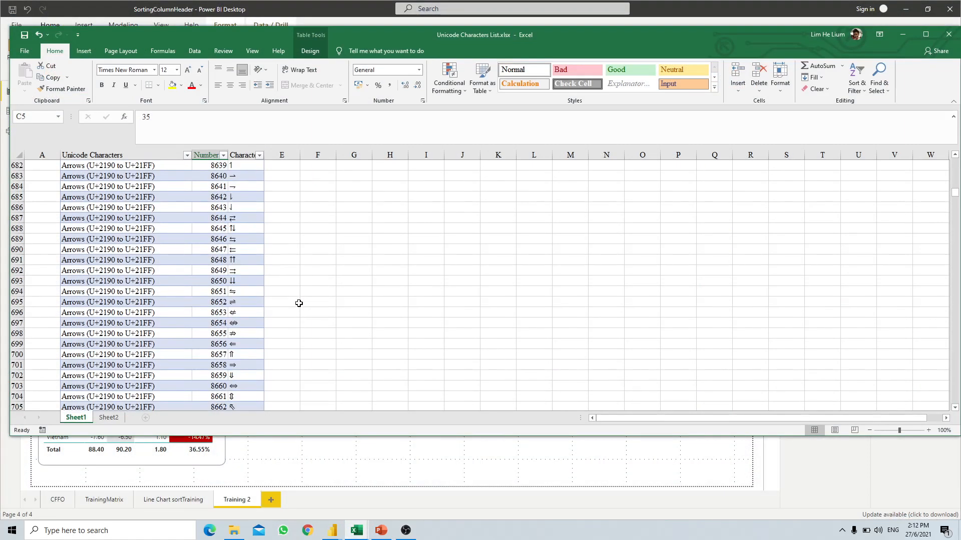
pyautogui.scroll(10, 297, 301)
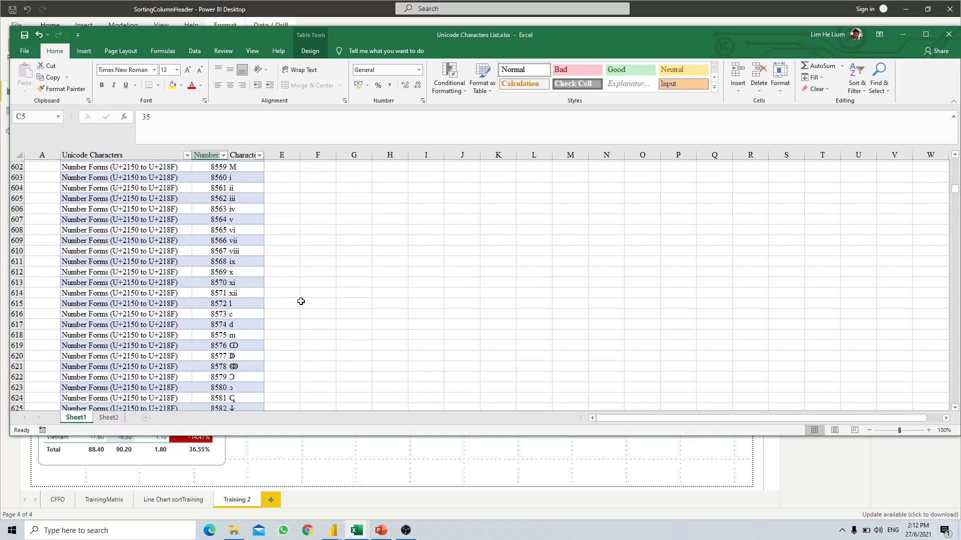
pyautogui.scroll(-20, 303, 302)
pyautogui.scroll(-4, 306, 303)
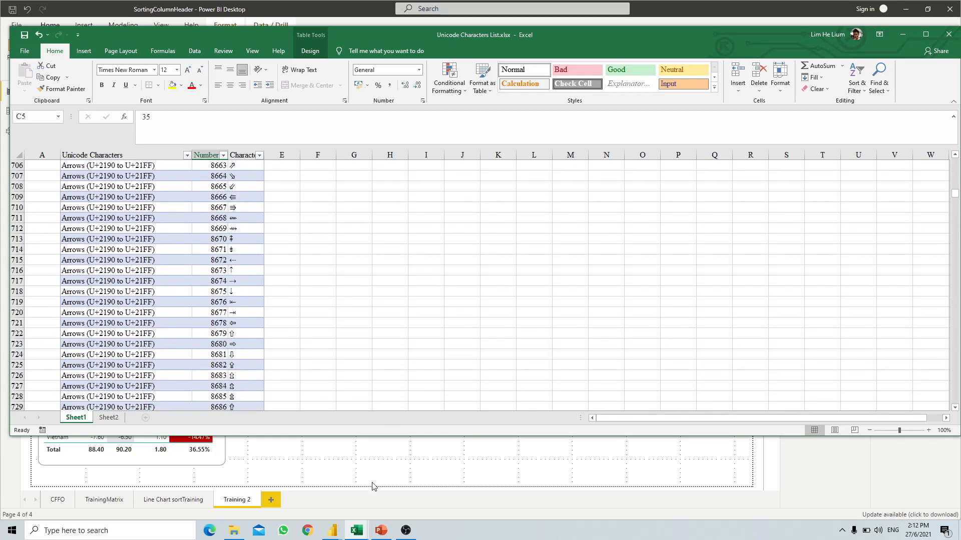
pyautogui.moveTo(332, 530)
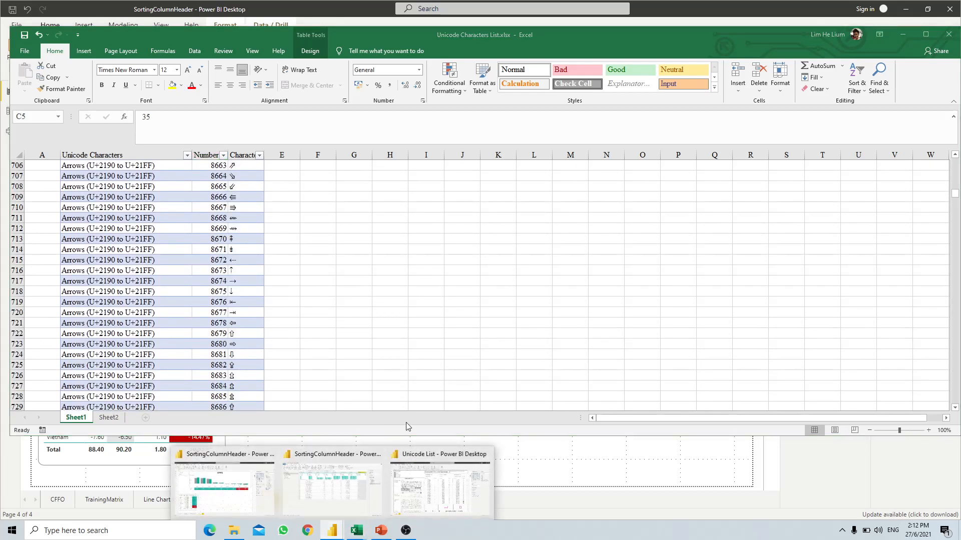
pyautogui.click(434, 484)
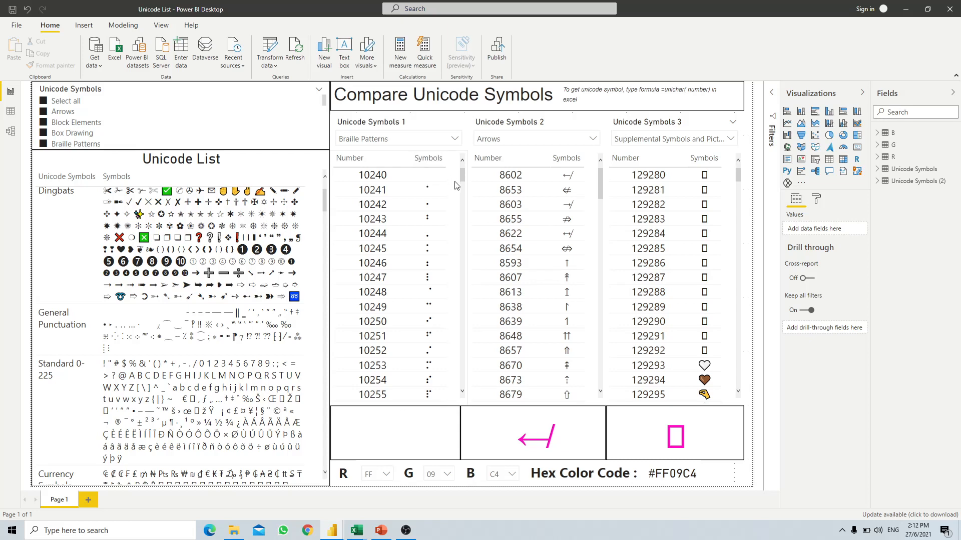
pyautogui.moveTo(357, 535)
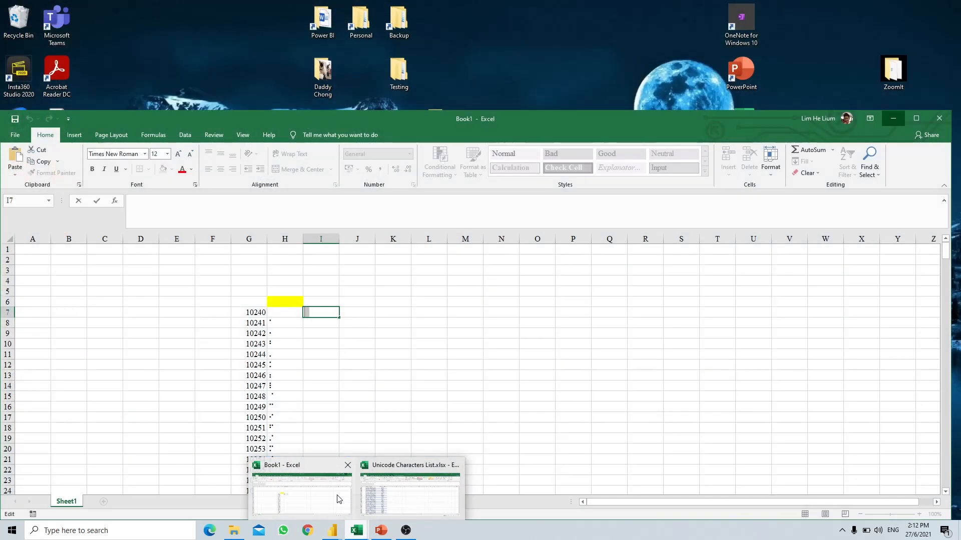
pyautogui.click(300, 493)
pyautogui.click(295, 315)
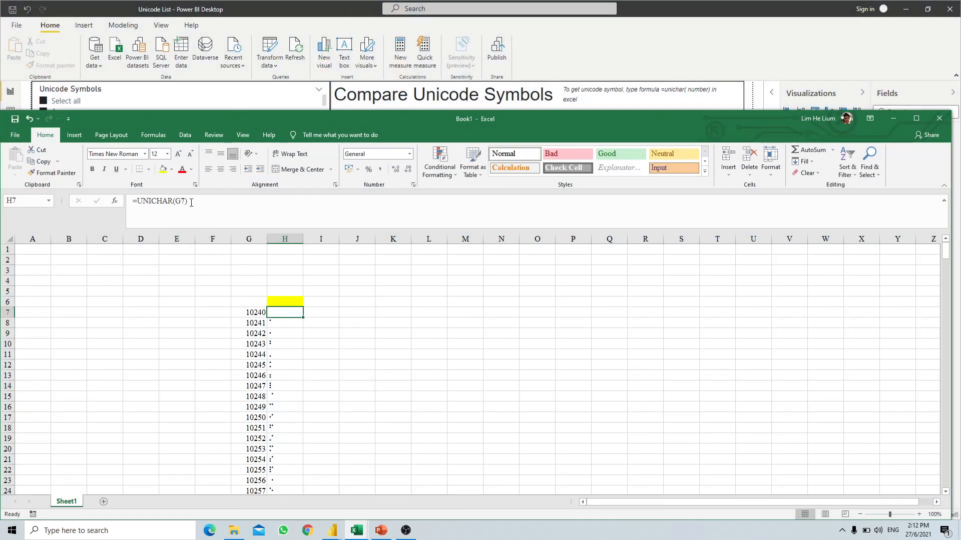
pyautogui.click(365, 322)
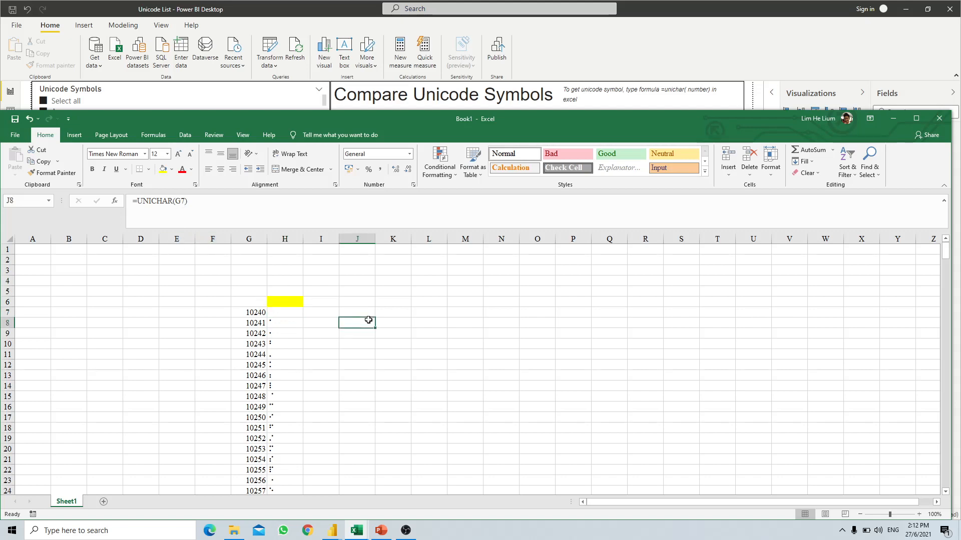
pyautogui.click(893, 120)
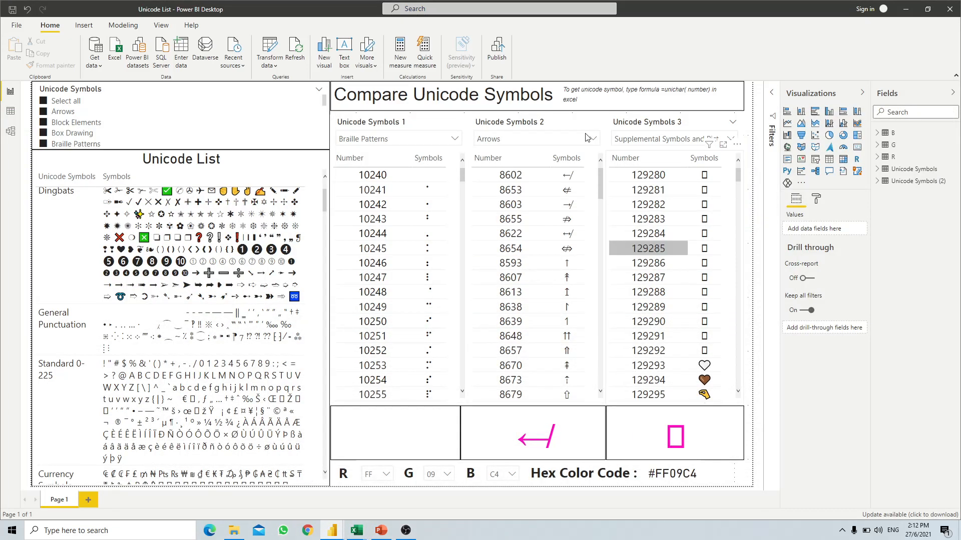
# - Minimize the Unicode List and Excel windows, then pick Feb-21 and then Jan-21 in the Reporting slicer
pyautogui.click(906, 9)
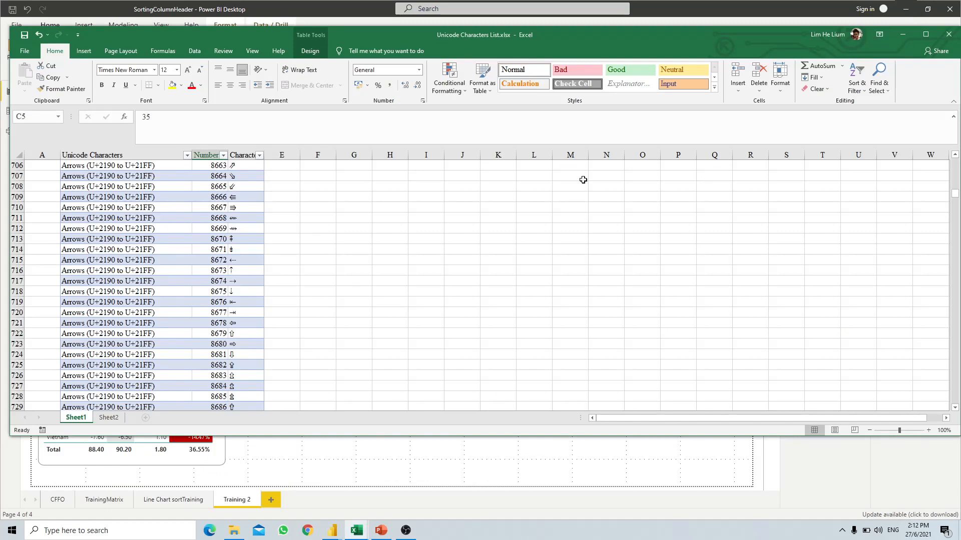
pyautogui.click(902, 34)
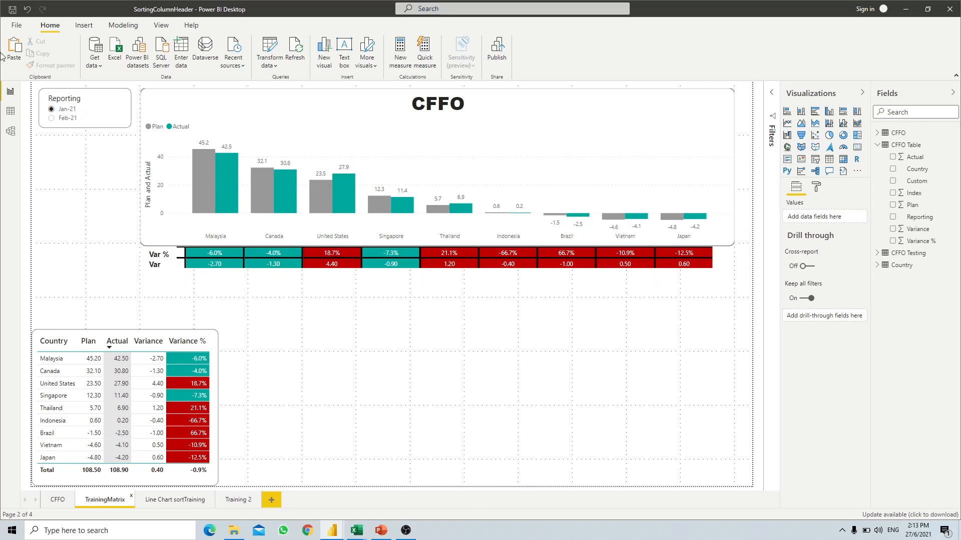
pyautogui.click(53, 119)
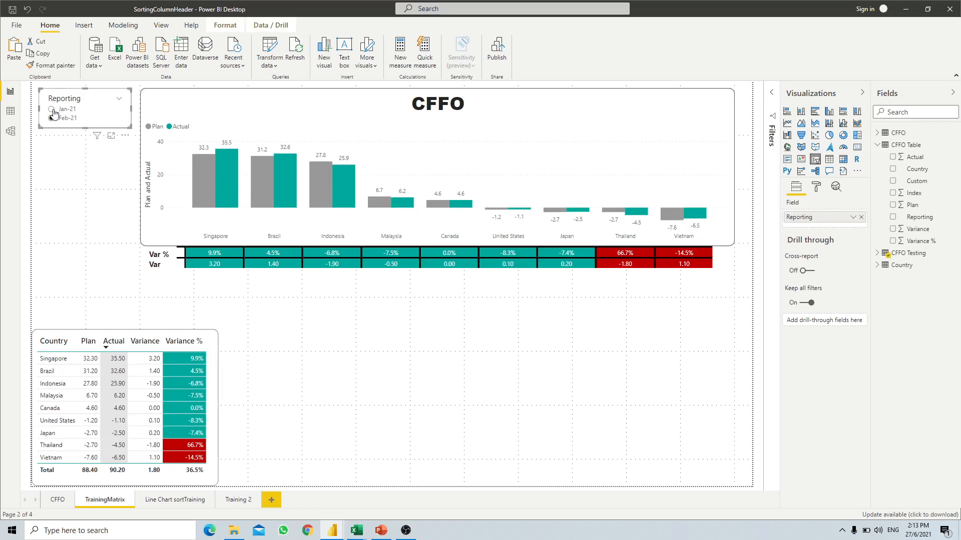
pyautogui.click(52, 110)
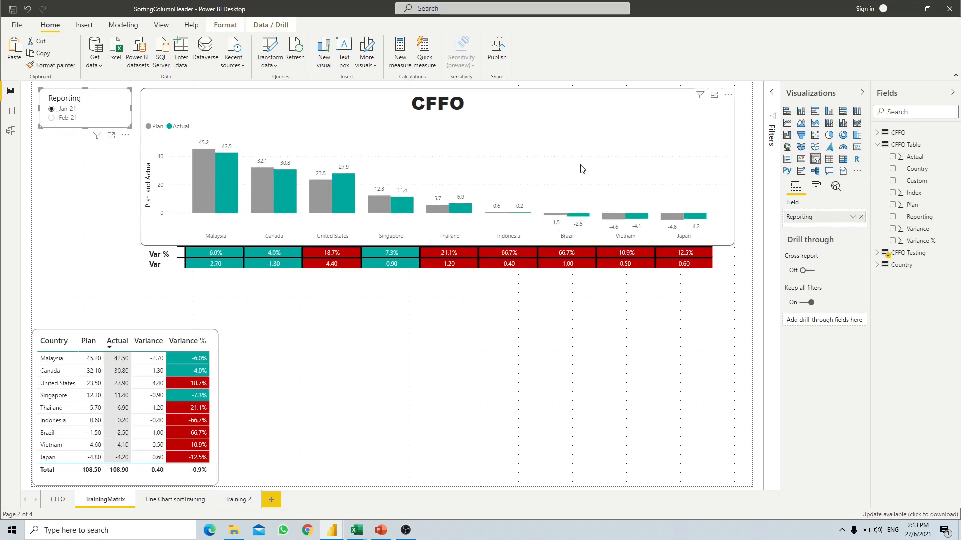